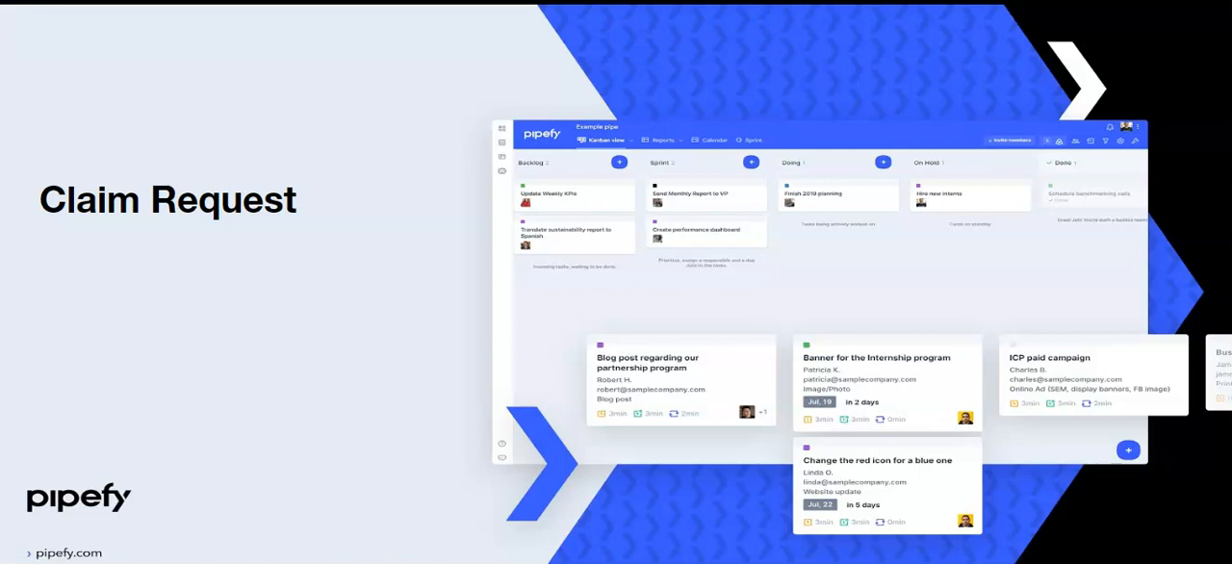
click(1134, 470)
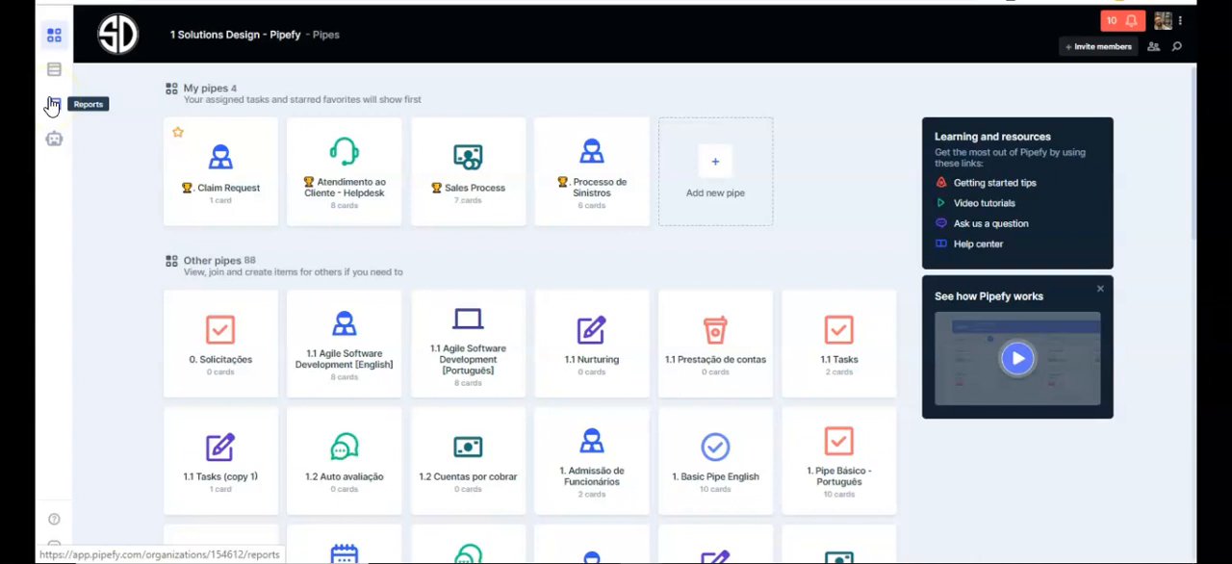
Open the Claim Request pipe and start a new card with its Claim Request Form.
click(46, 143)
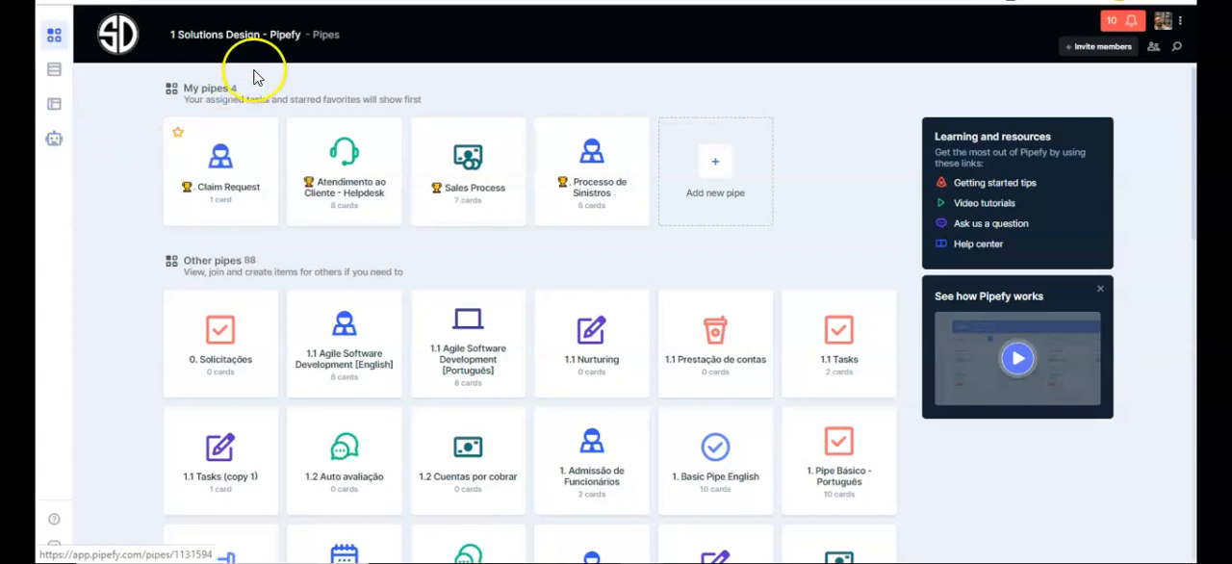
click(238, 163)
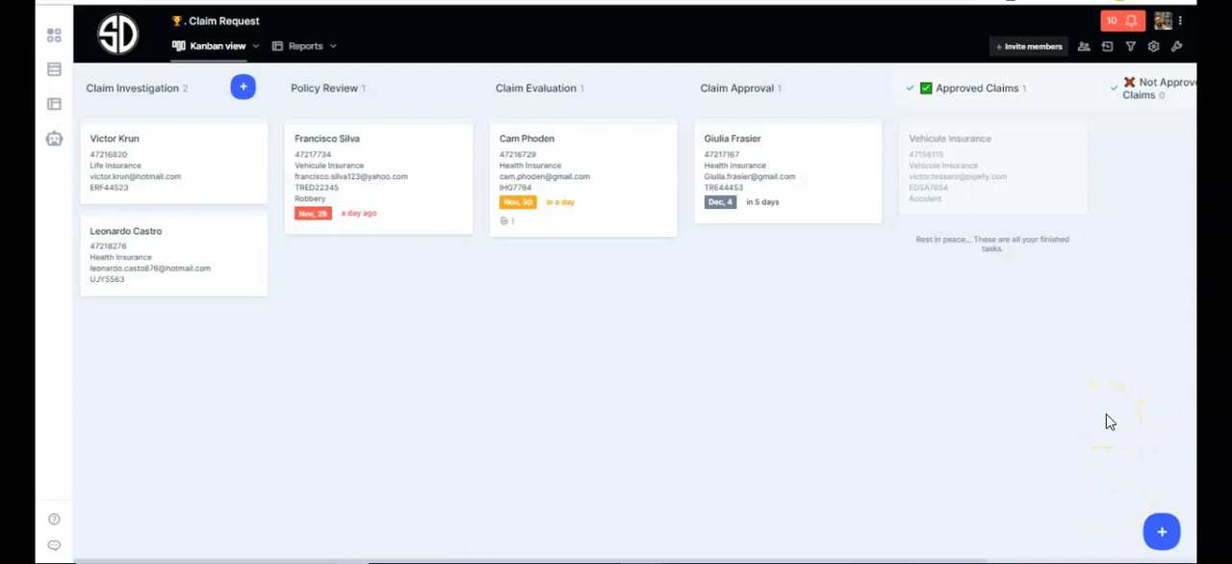
click(1161, 531)
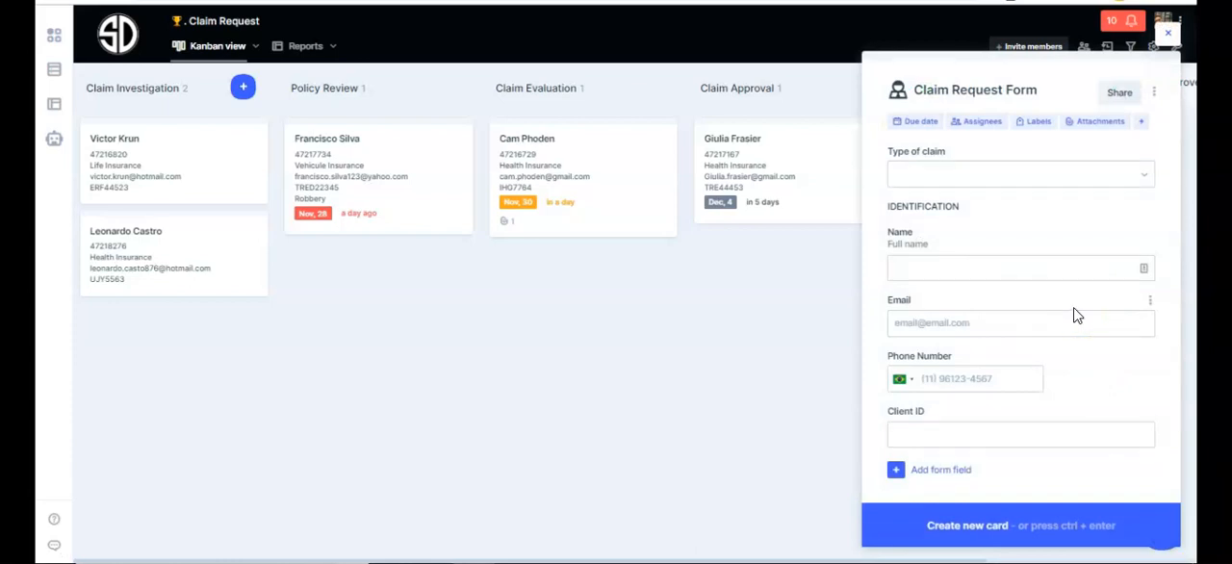
click(1076, 316)
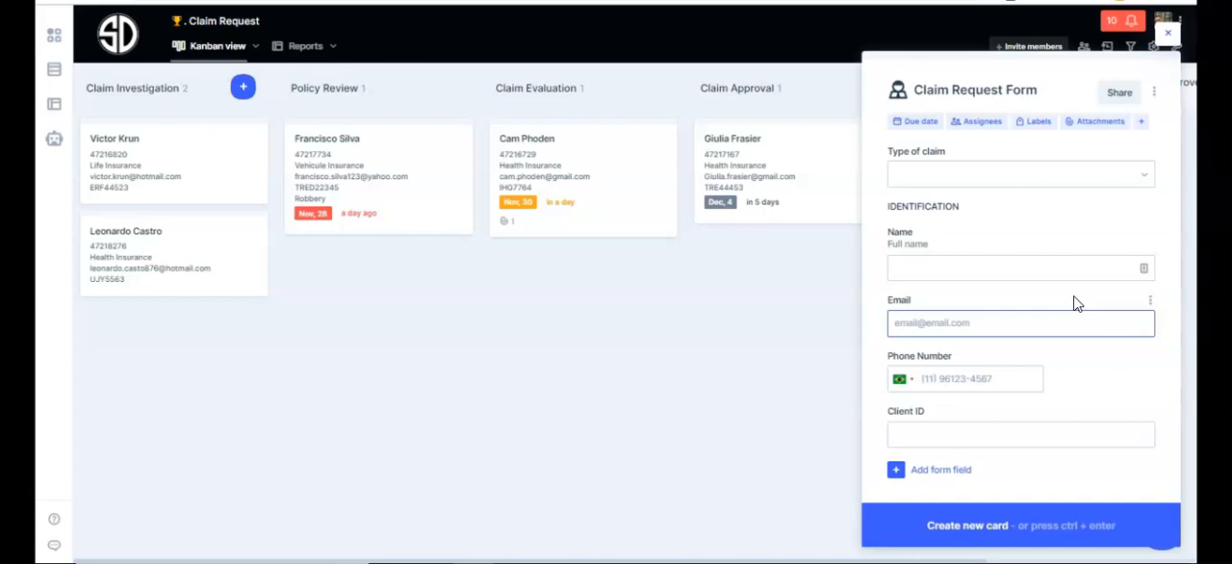
click(1081, 300)
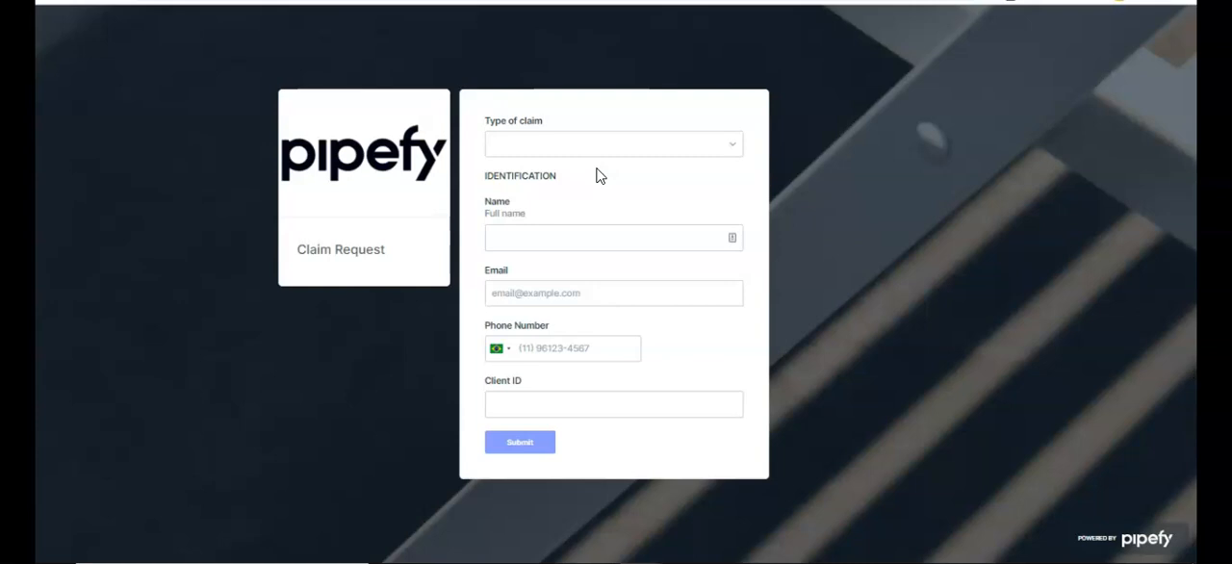
Look at the public version of the Claim Request form, including its type of claim field, and return to the pipe.
click(550, 152)
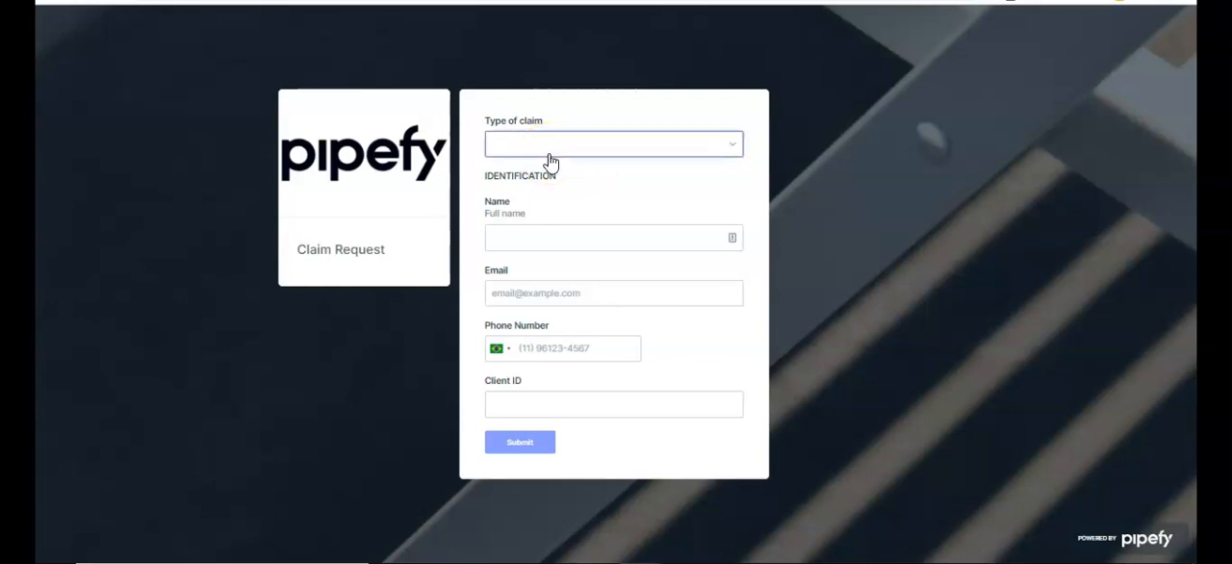
click(256, 42)
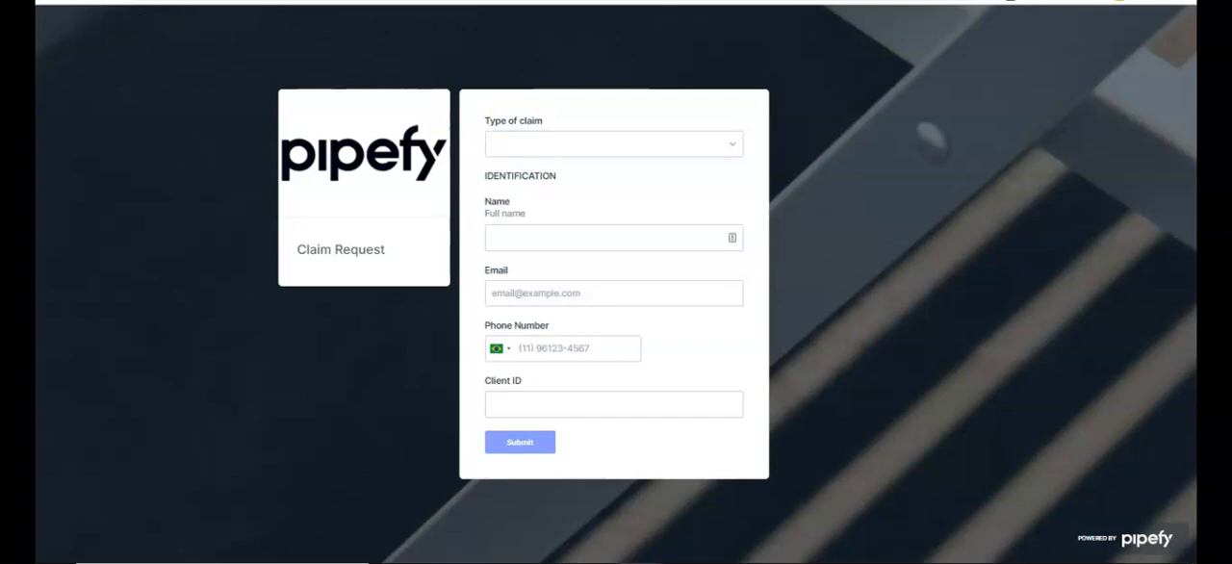
click(1030, 197)
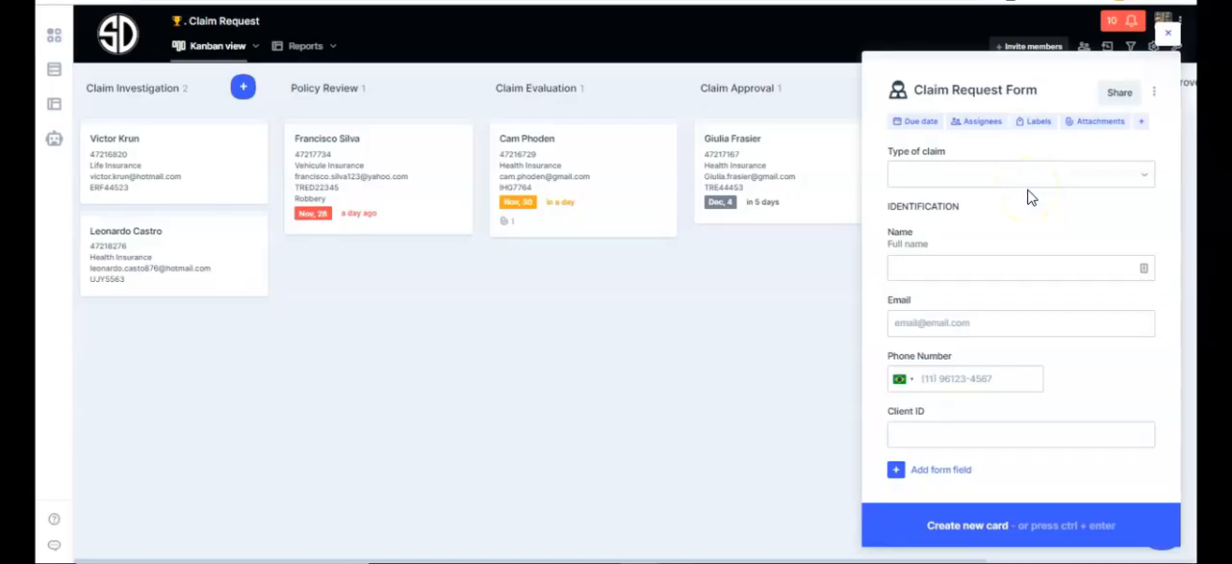
Set the type of claim to Vehicule Insurance in the new card's Claim Request Form.
click(661, 138)
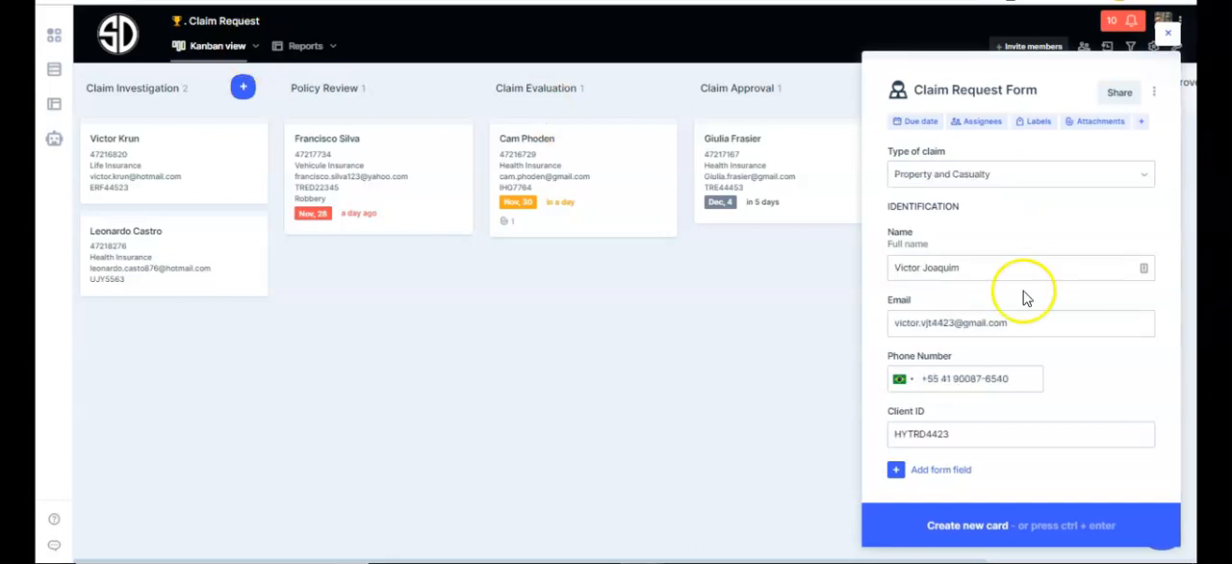
click(953, 152)
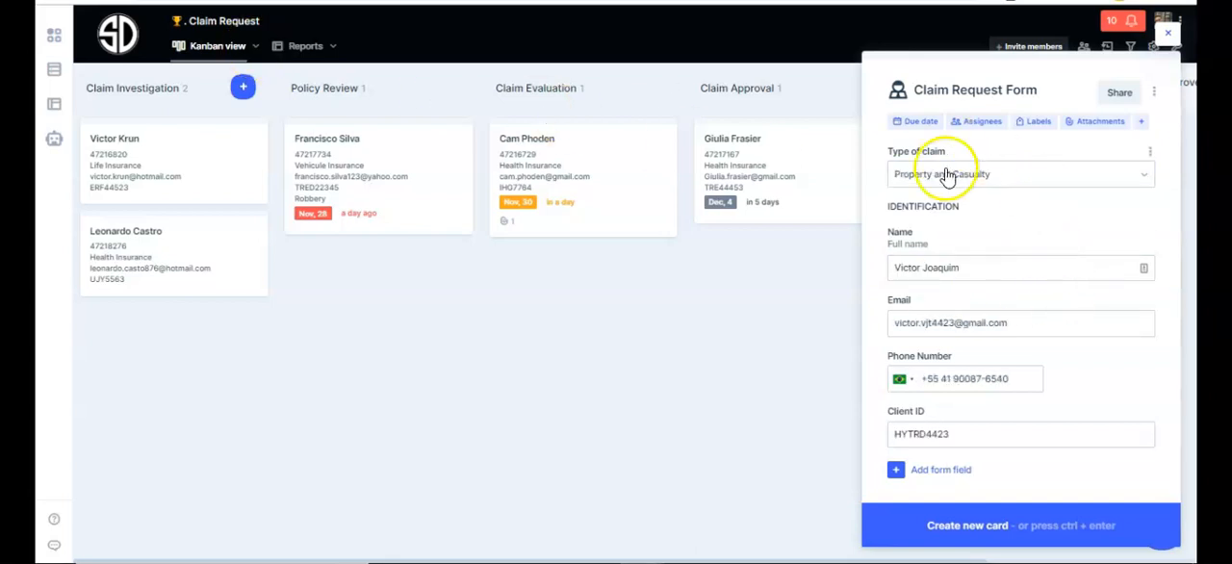
click(1028, 217)
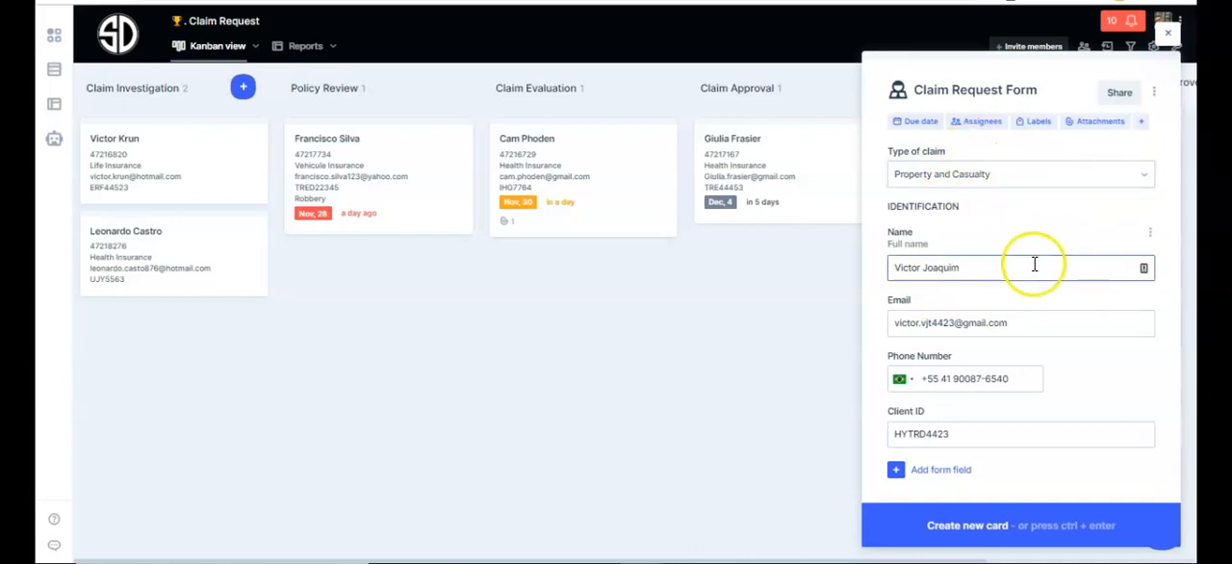
click(1008, 175)
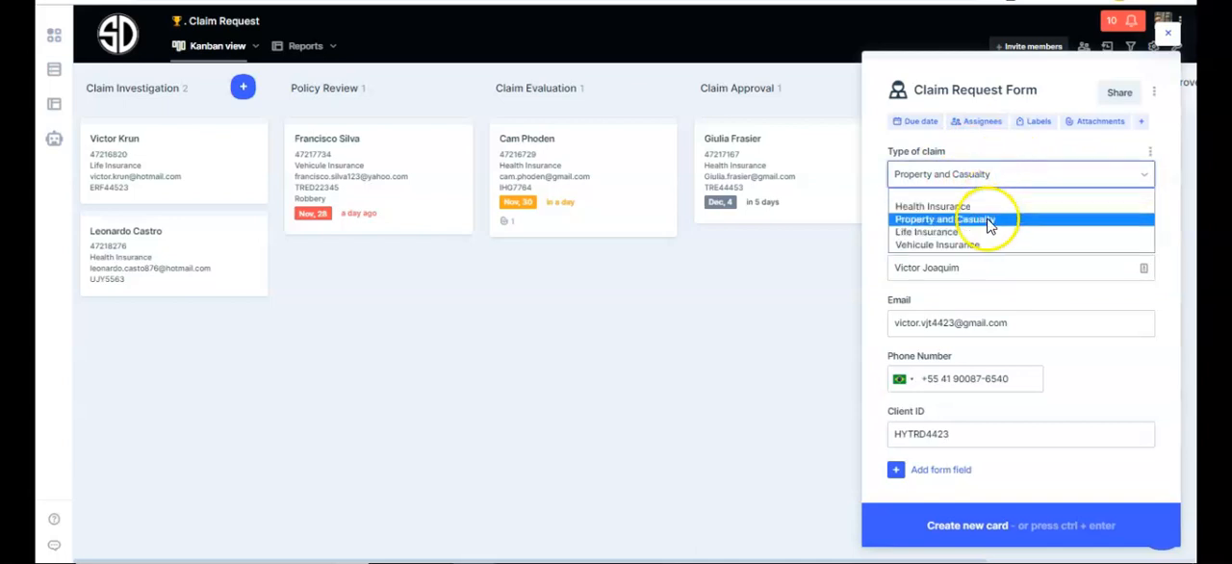
click(985, 244)
Fill in the vehicle insurance section with Accident as the occurrence and ASE-123 as the vehicle's plate.
scroll(997, 274, down, 3)
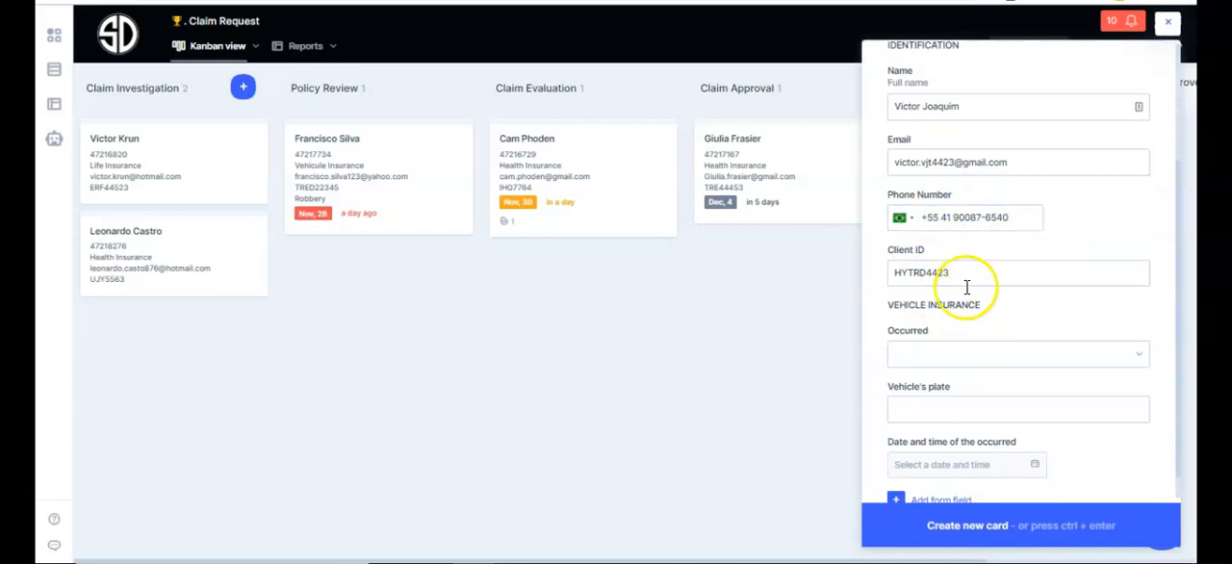
scroll(952, 306, down, 1)
click(941, 329)
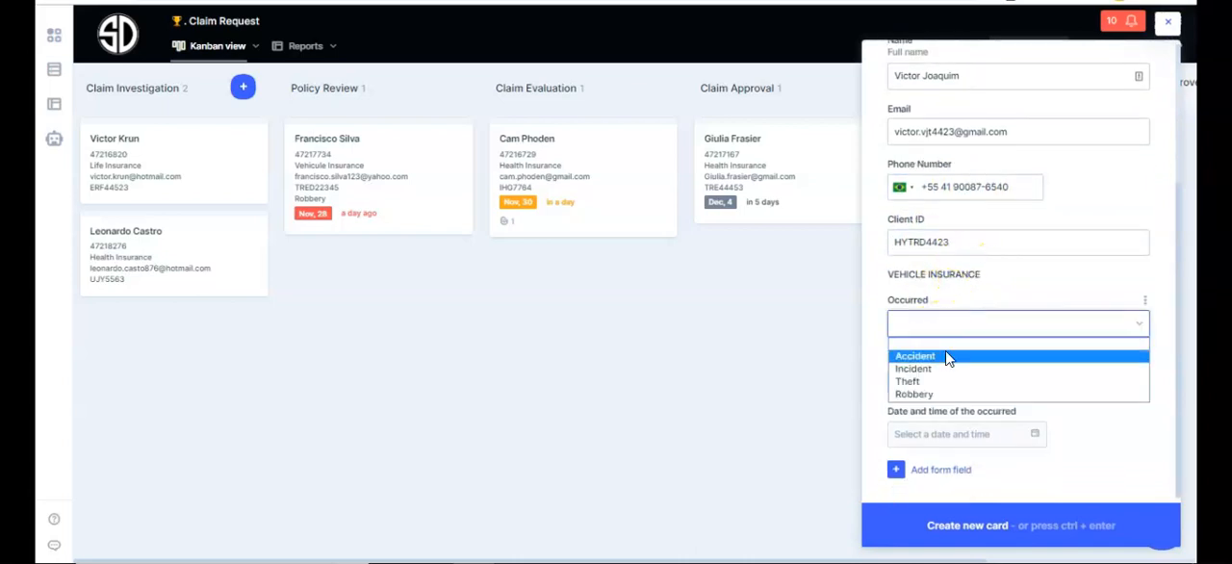
click(948, 358)
click(971, 369)
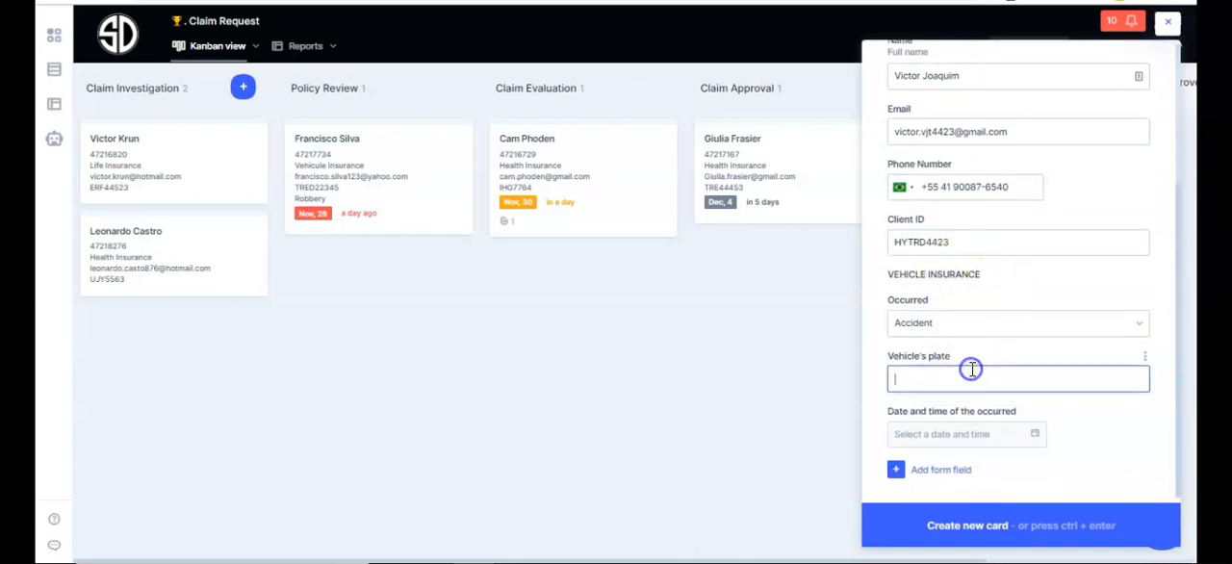
text(ASE-123)
Set the date and time of the occurrence to 11/30/2019 5:48 PM and create the new card.
click(988, 433)
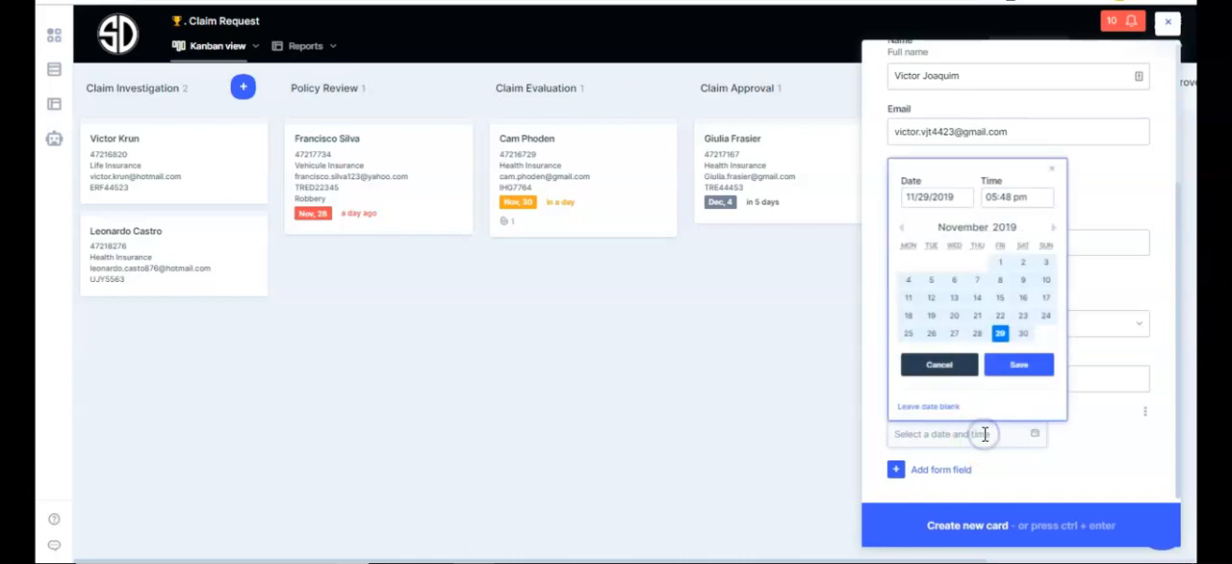
click(1024, 333)
click(1021, 362)
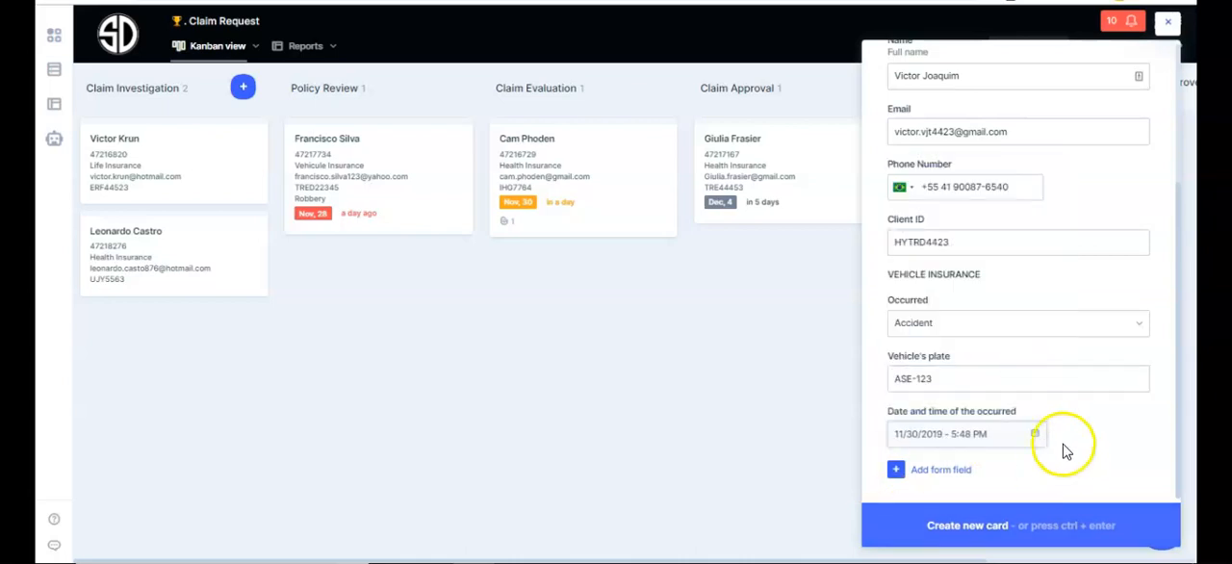
click(997, 535)
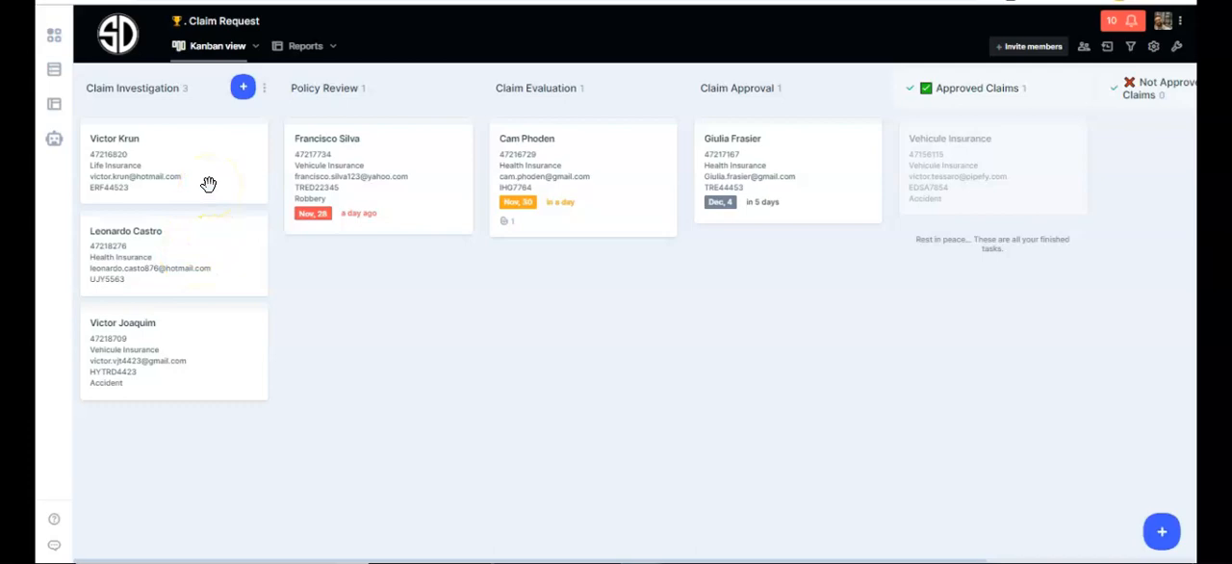
Open the first card in the Claim Investigation phase and examine its assignee, claim ID and client information fields.
click(208, 183)
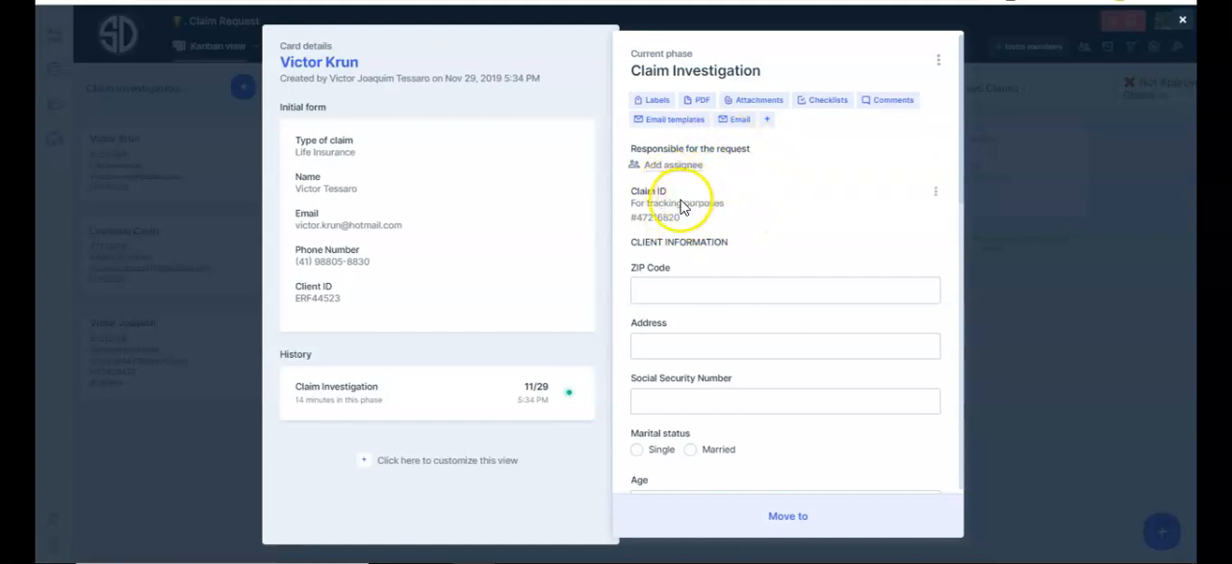
scroll(723, 193, down, 2)
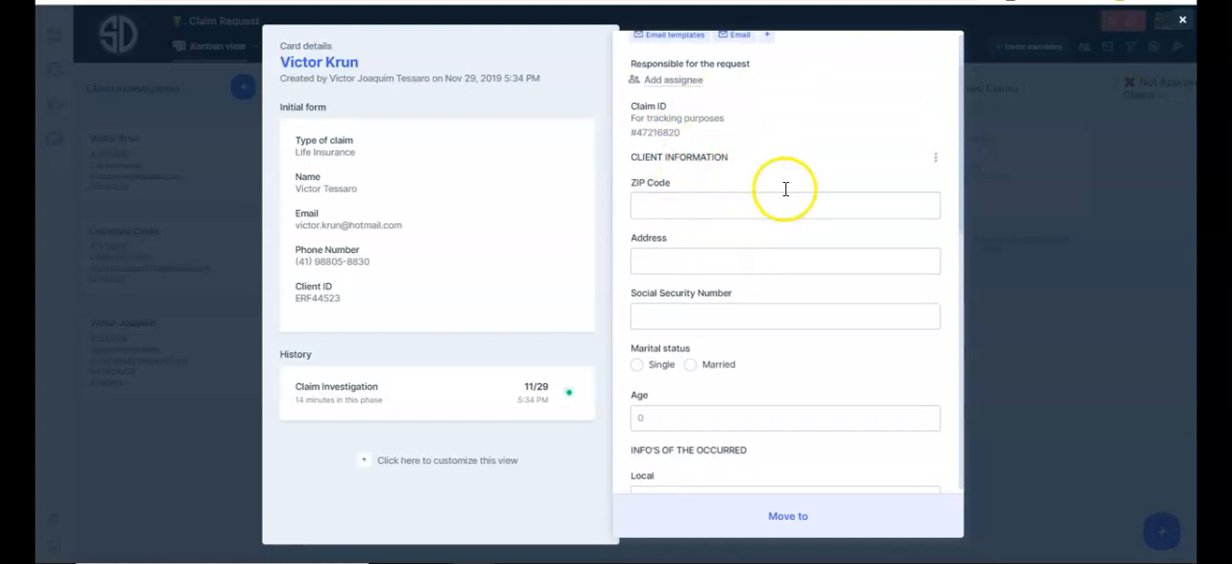
scroll(746, 149, down, 3)
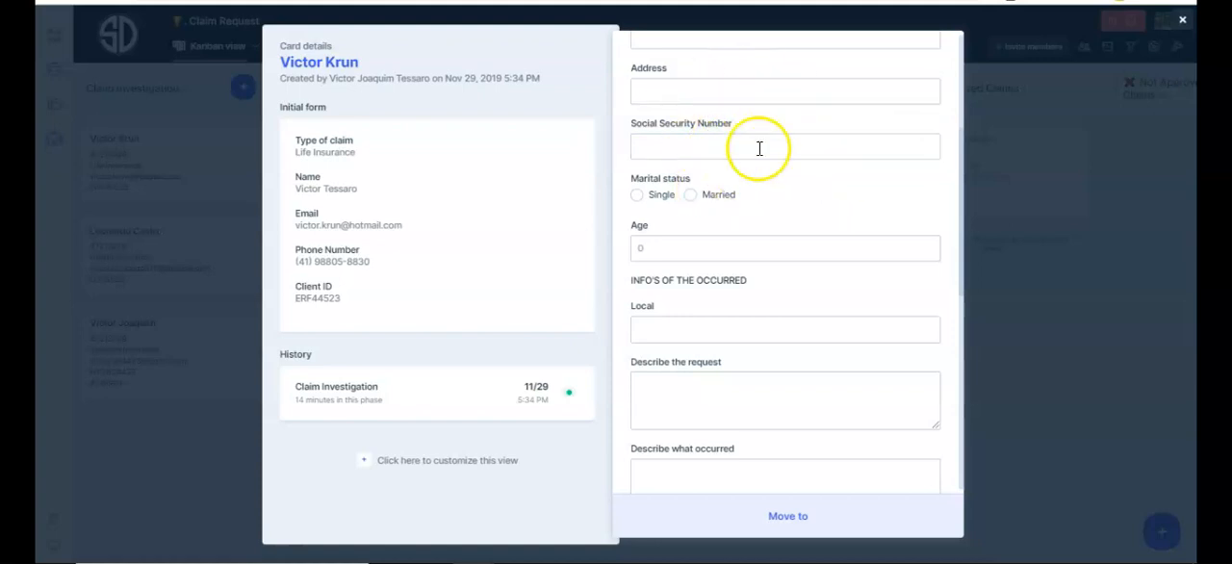
scroll(778, 168, down, 2)
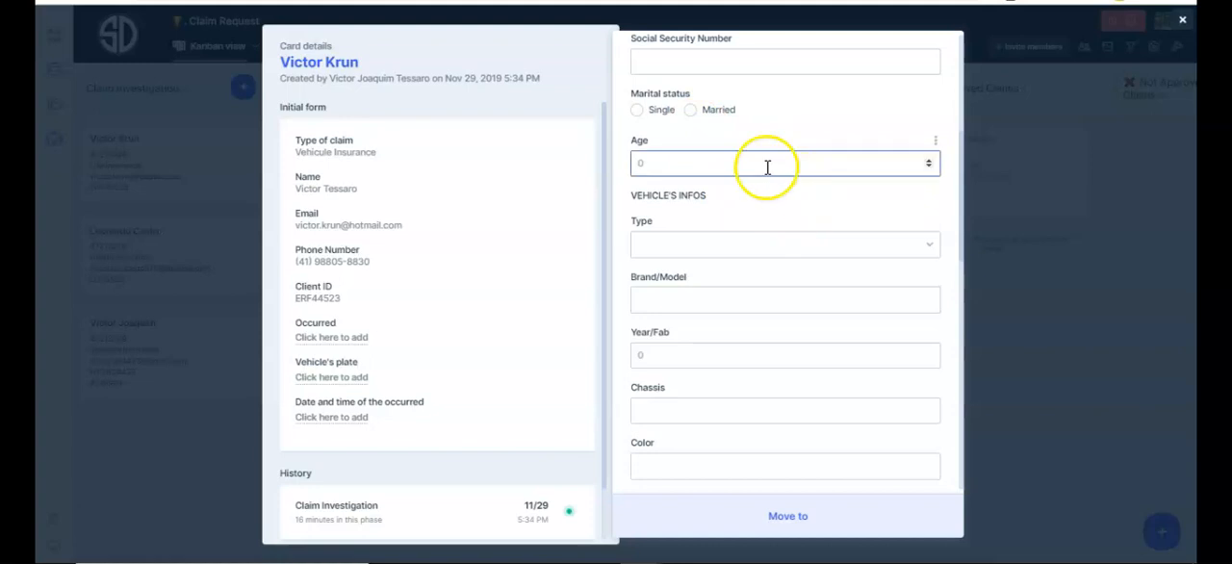
Examine the card's vehicle fields, occurrence descriptions, investigation report, due date and activities.
scroll(741, 197, down, 1)
scroll(741, 195, down, 2)
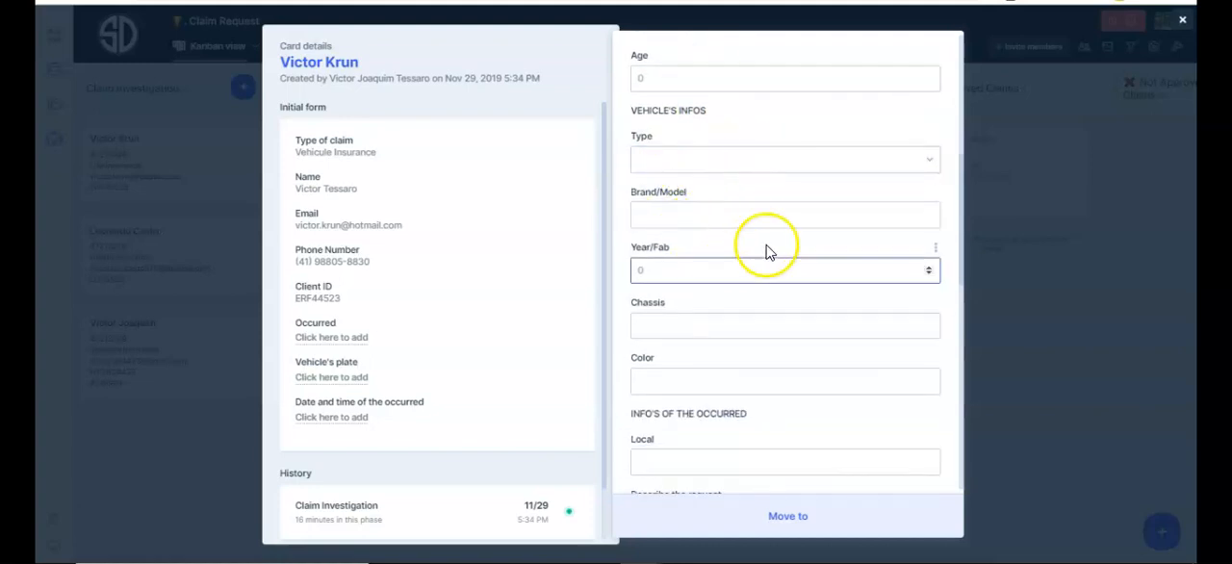
scroll(737, 253, down, 2)
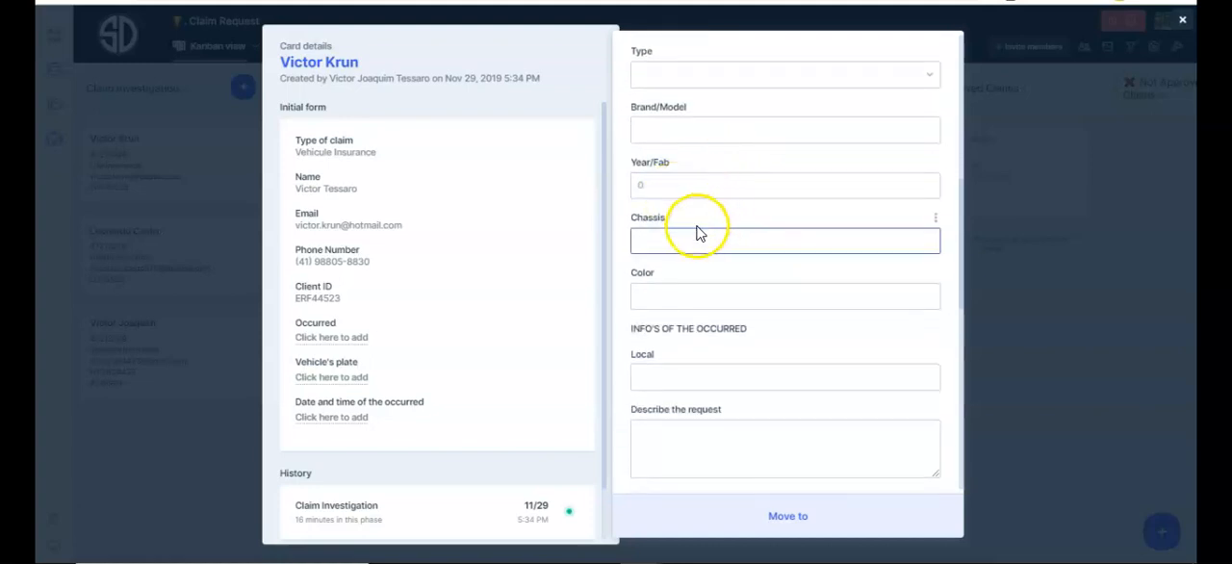
scroll(770, 255, down, 2)
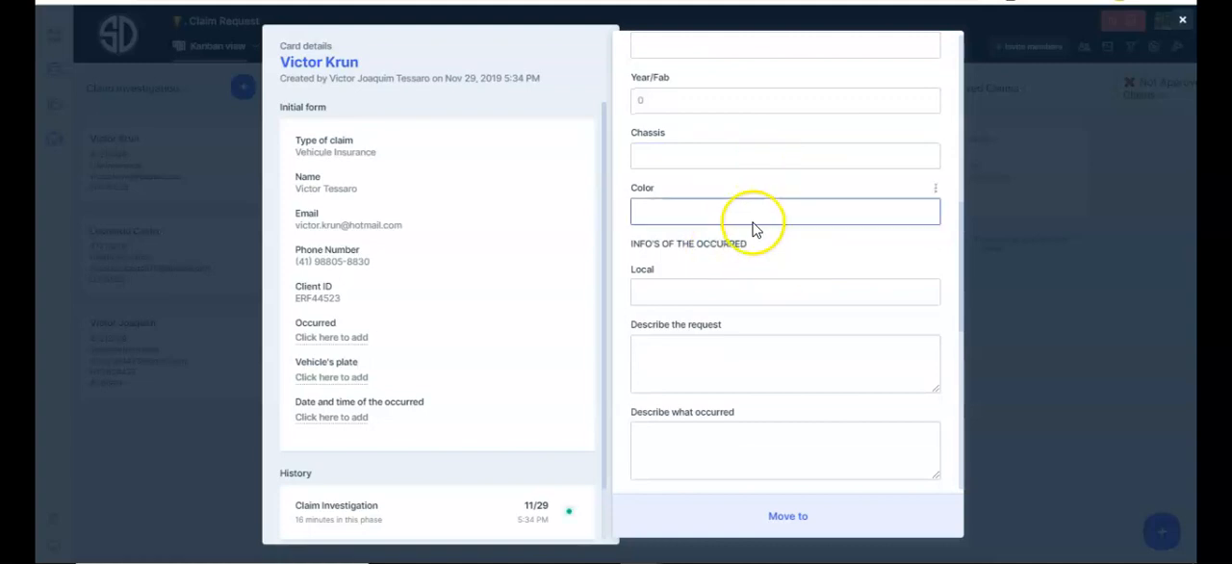
scroll(766, 237, down, 4)
scroll(779, 212, down, 2)
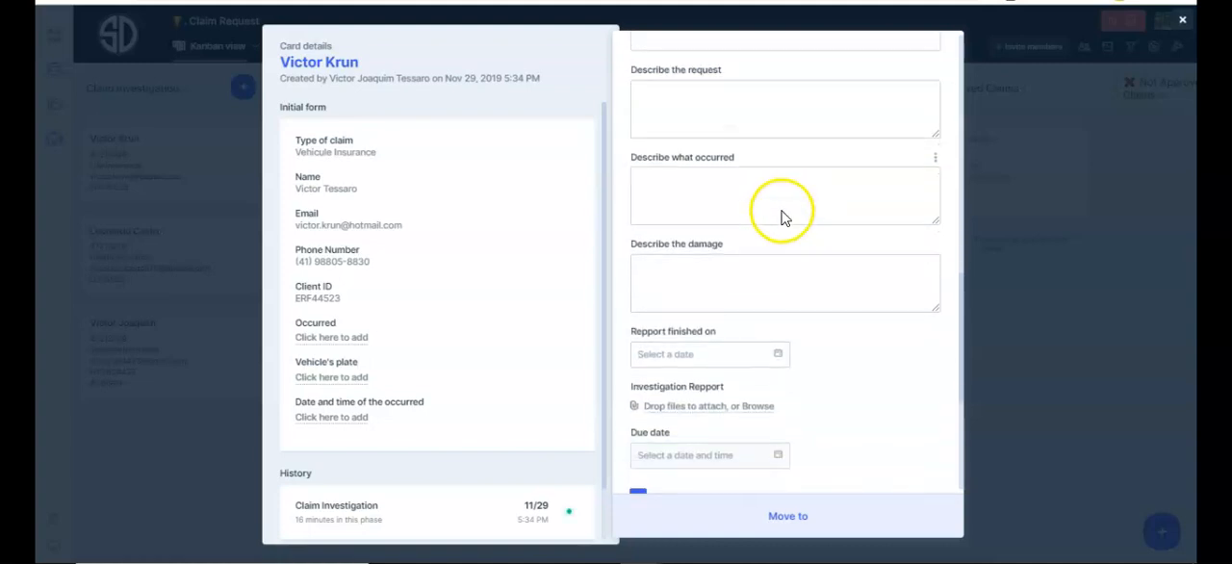
scroll(784, 211, up, 8)
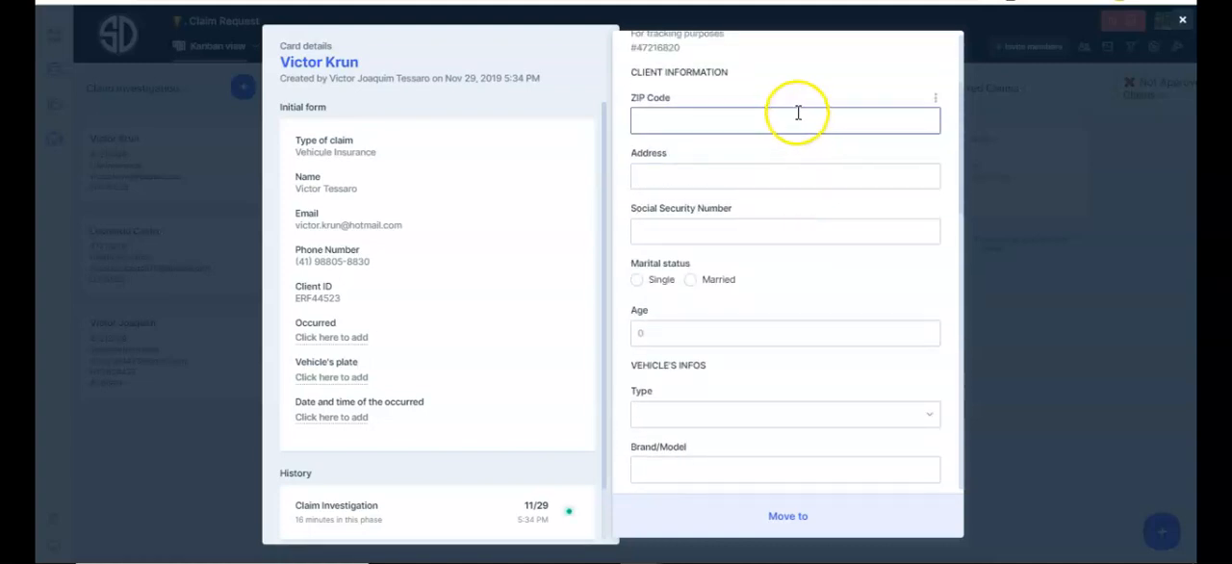
scroll(798, 115, down, 5)
scroll(798, 120, down, 10)
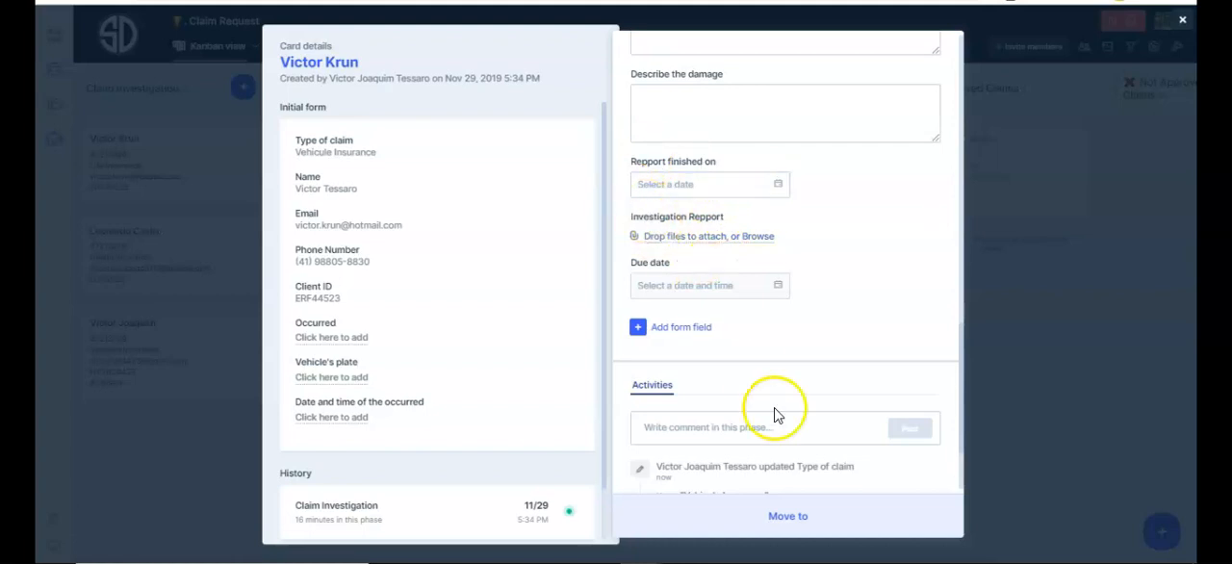
Check the phases the card can be moved to without moving it, and close the card.
click(787, 507)
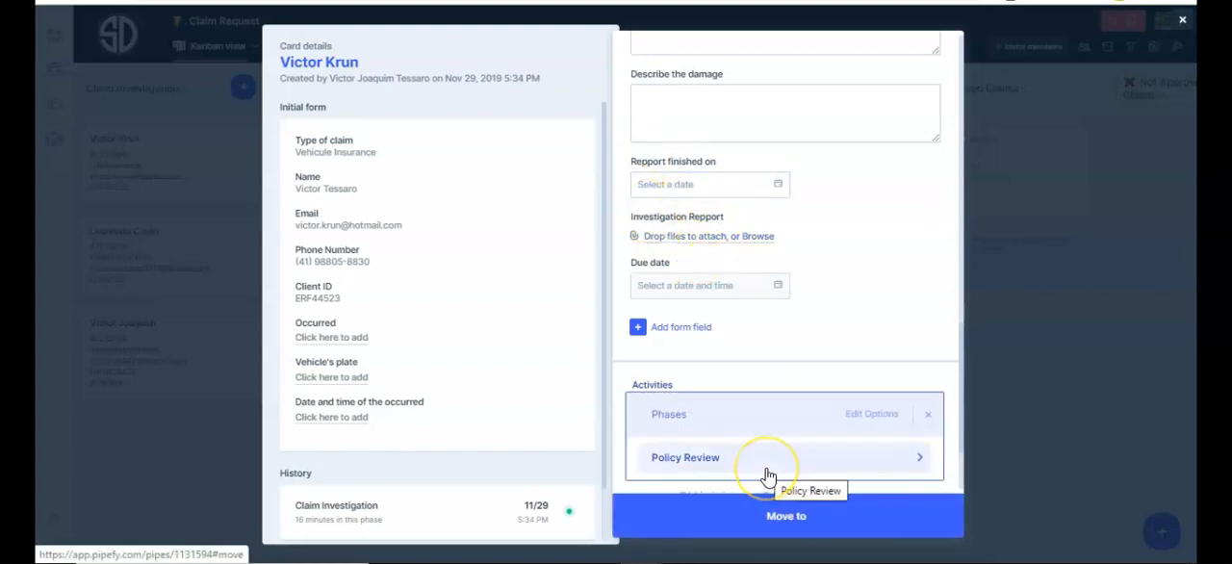
click(775, 294)
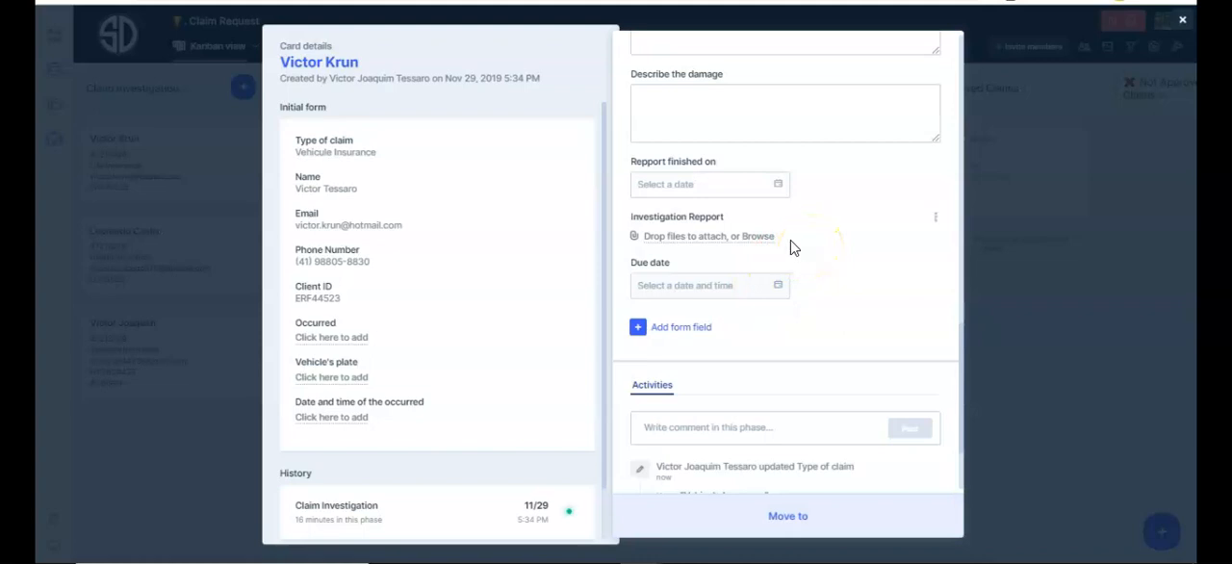
click(167, 472)
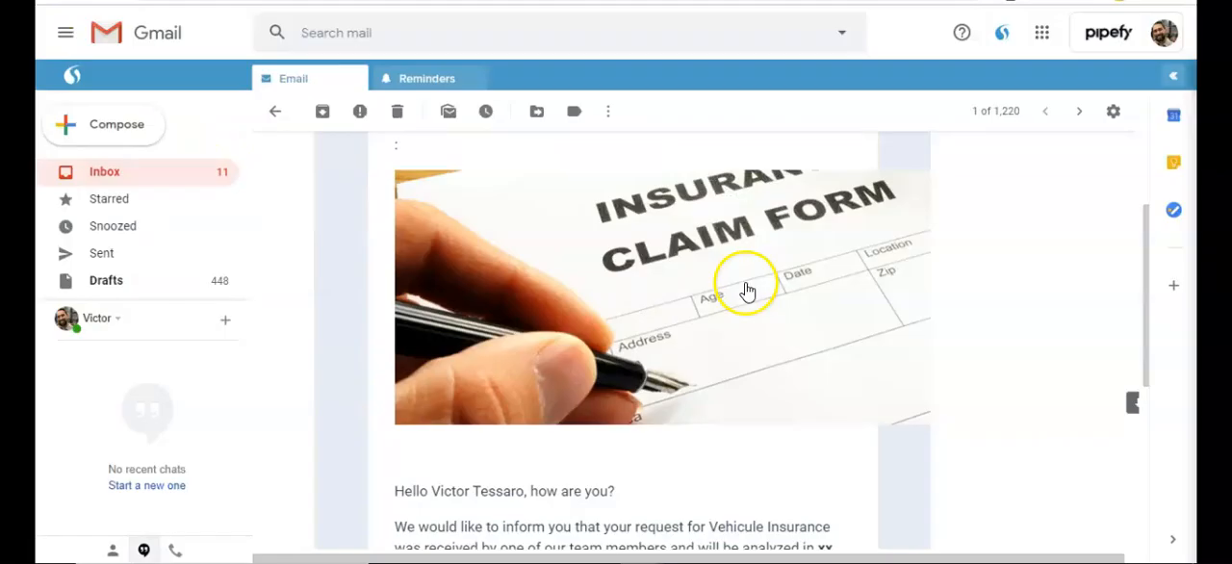
Switch to Gmail and read the automatic email informing the client that the insurance request was received.
scroll(742, 288, down, 3)
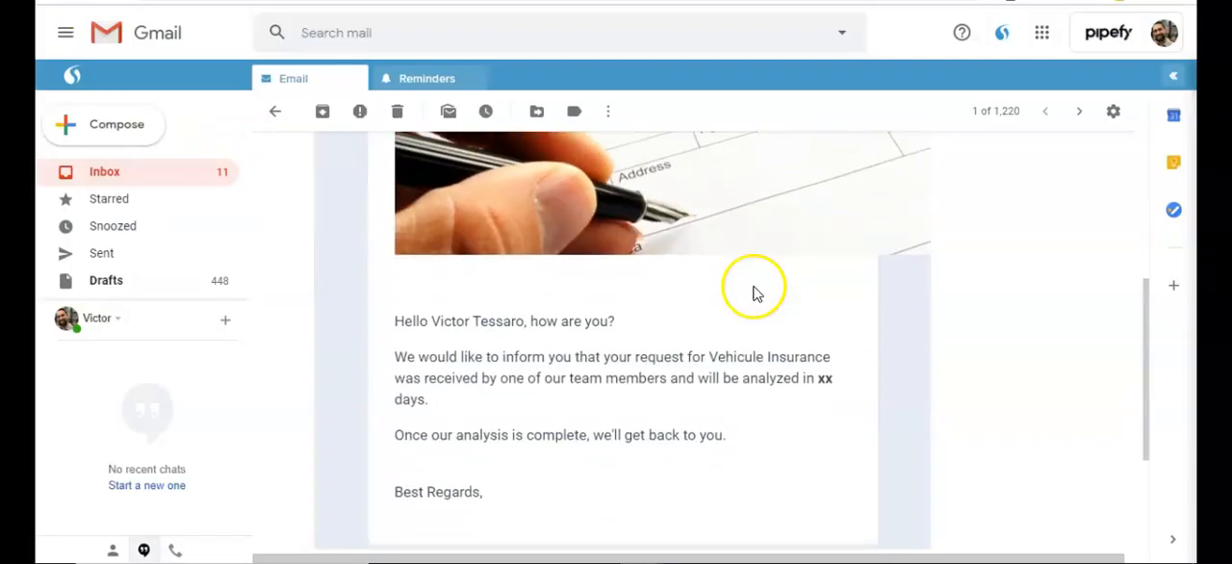
scroll(741, 279, down, 1)
scroll(654, 227, up, 2)
scroll(663, 223, down, 2)
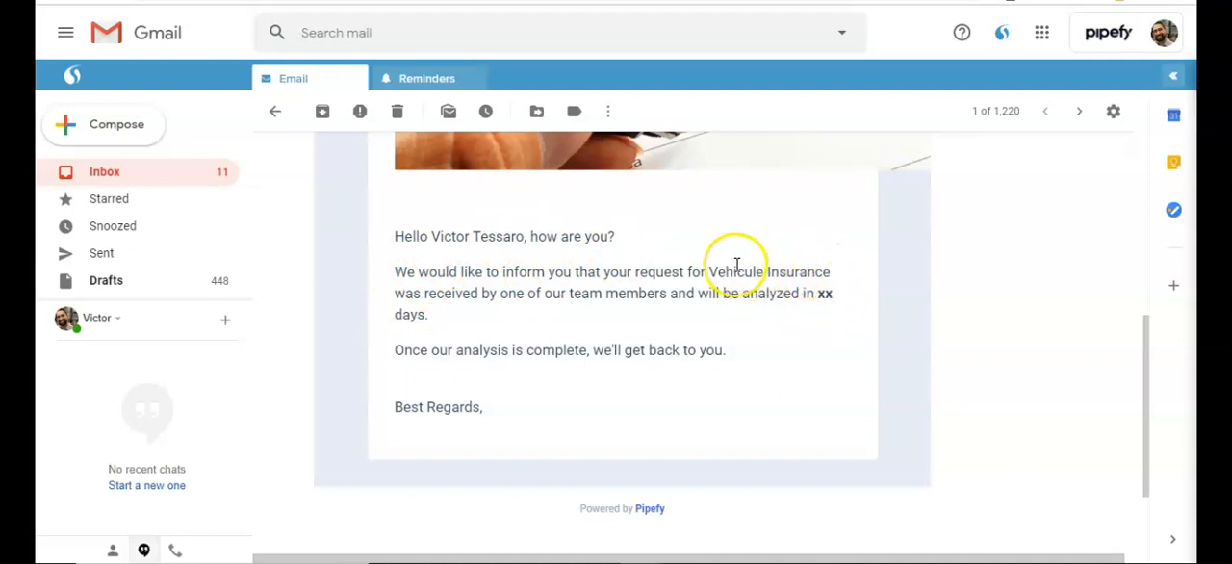
scroll(738, 250, up, 2)
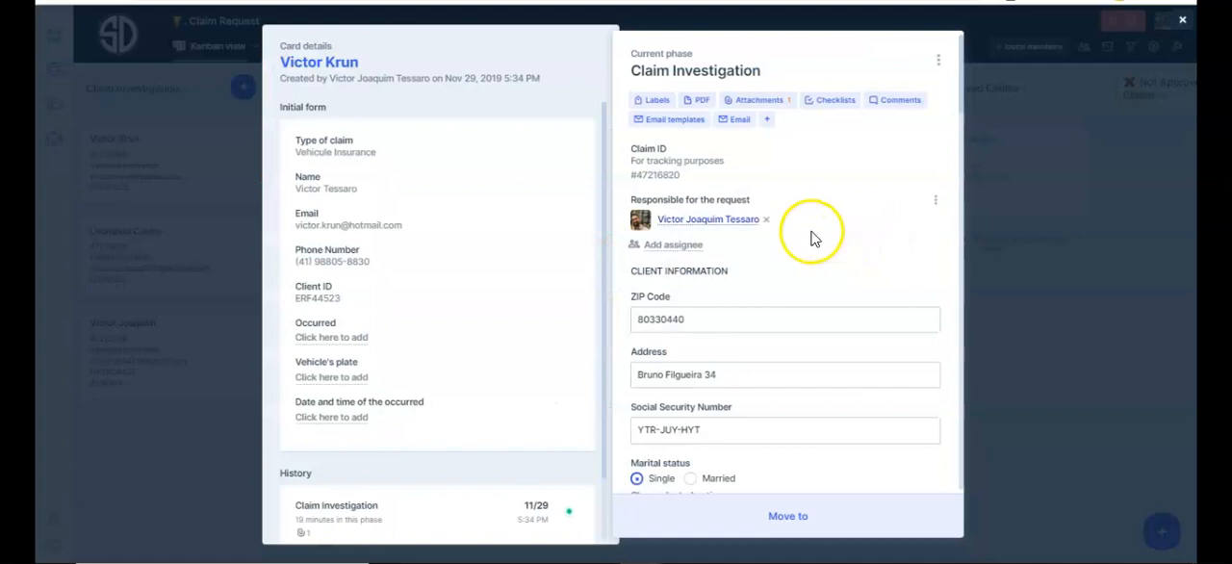
Examine the Claim Investigation card's vehicle information, occurrence descriptions, report completion date, investigation report and due date.
scroll(787, 224, down, 8)
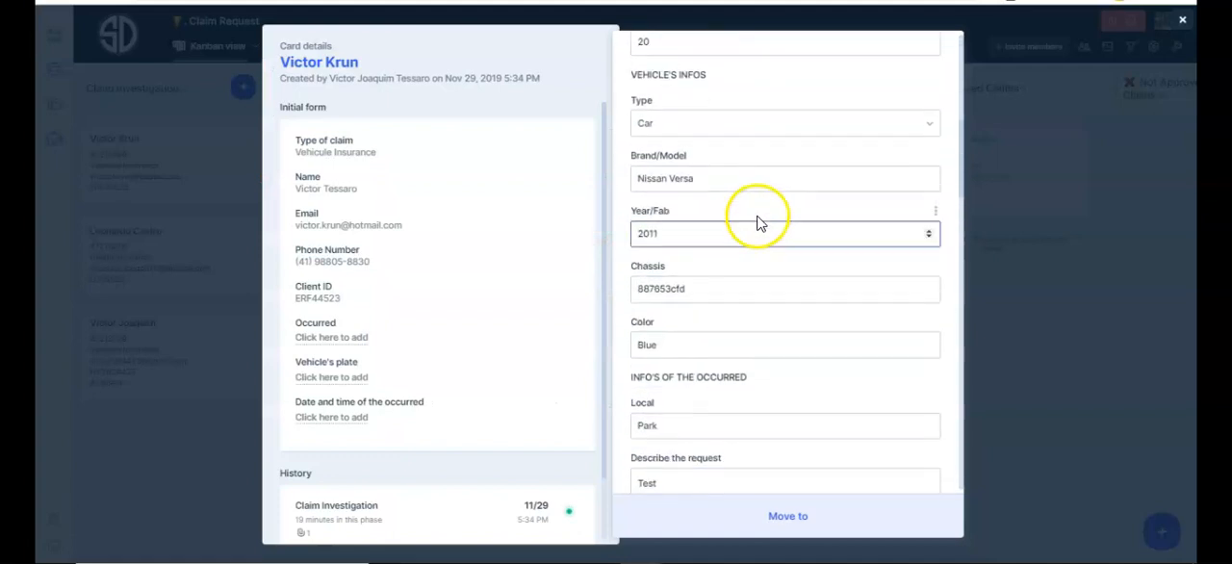
click(775, 169)
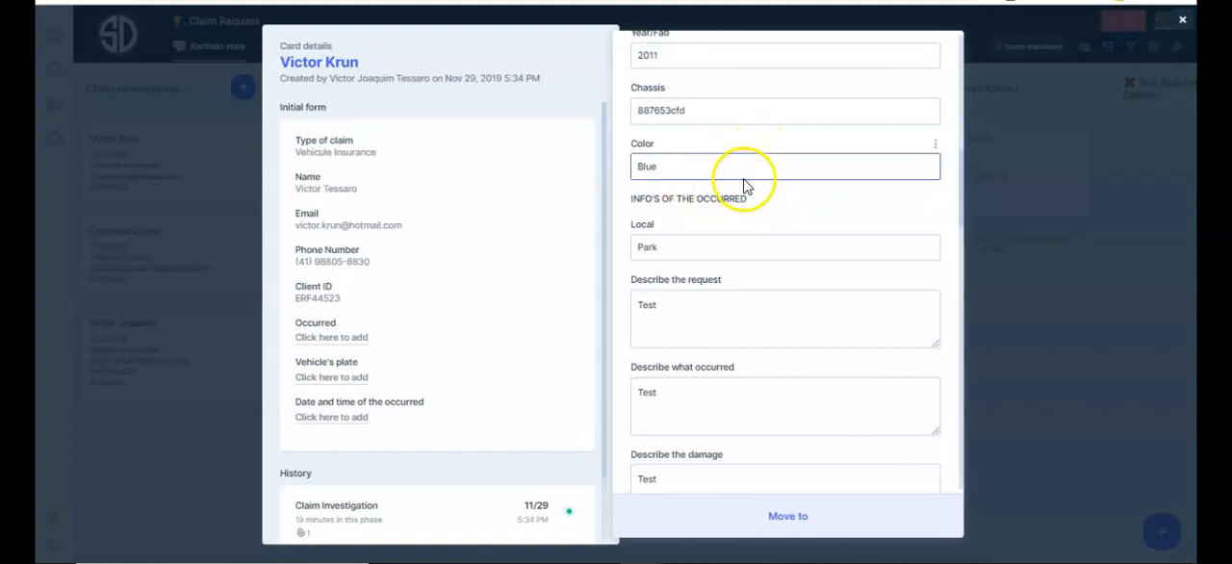
scroll(738, 195, down, 5)
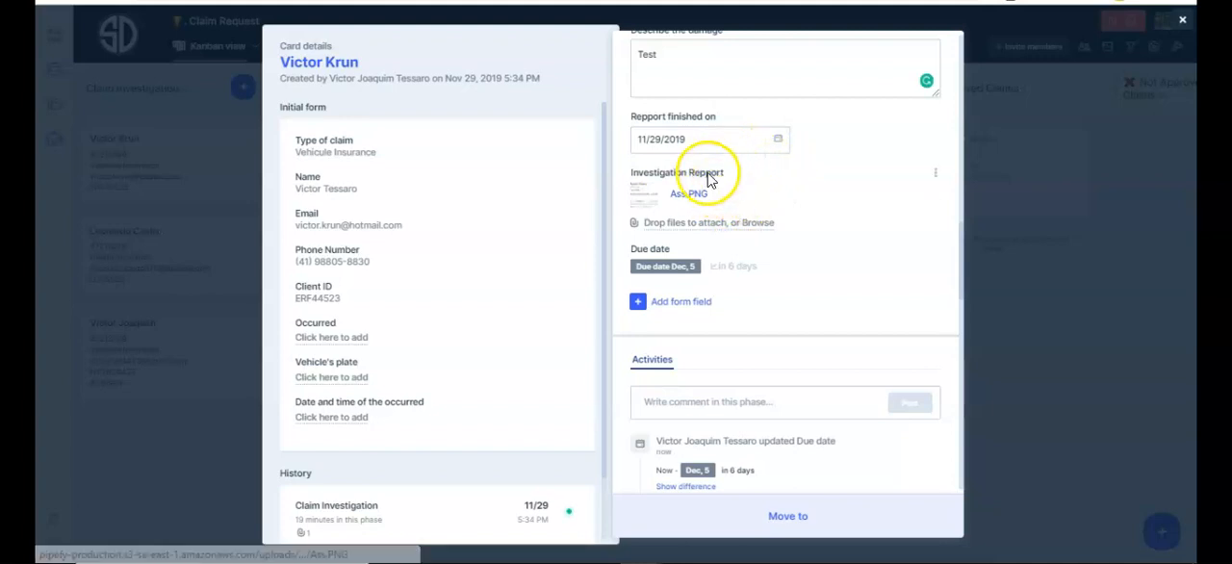
click(713, 142)
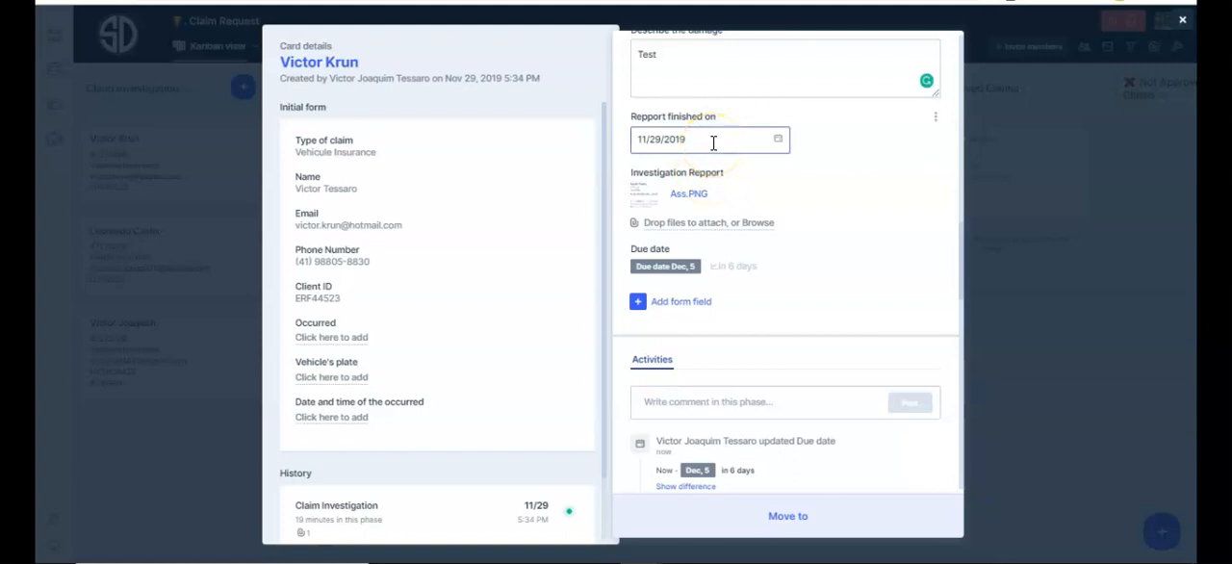
click(655, 270)
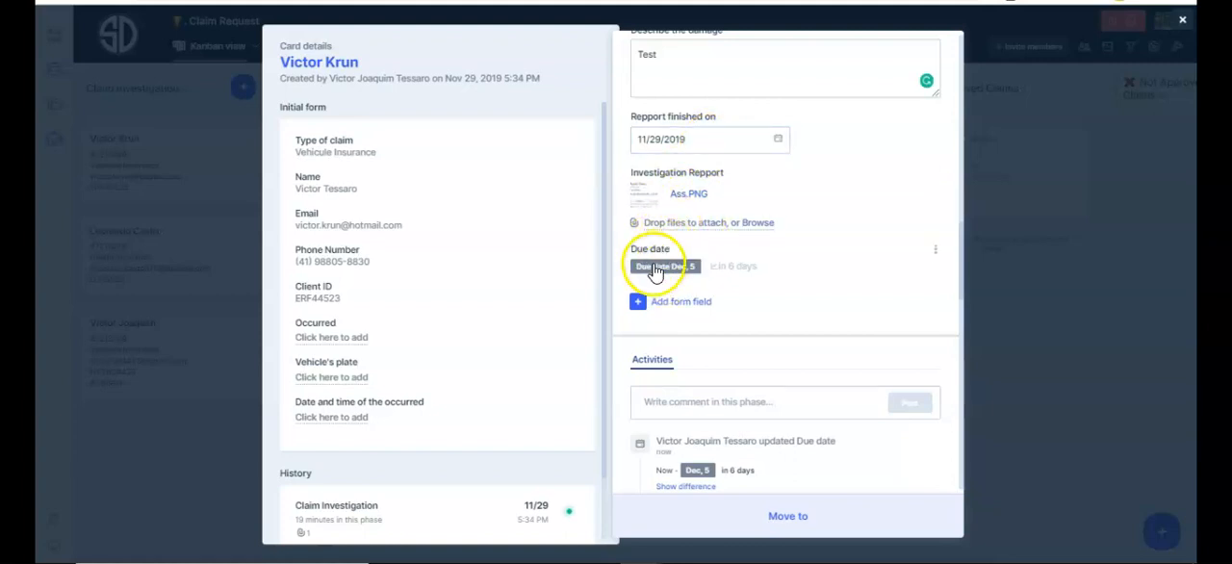
Move the claim card from Claim Investigation to the Policy Review phase and close the card.
click(791, 510)
click(726, 461)
click(1009, 413)
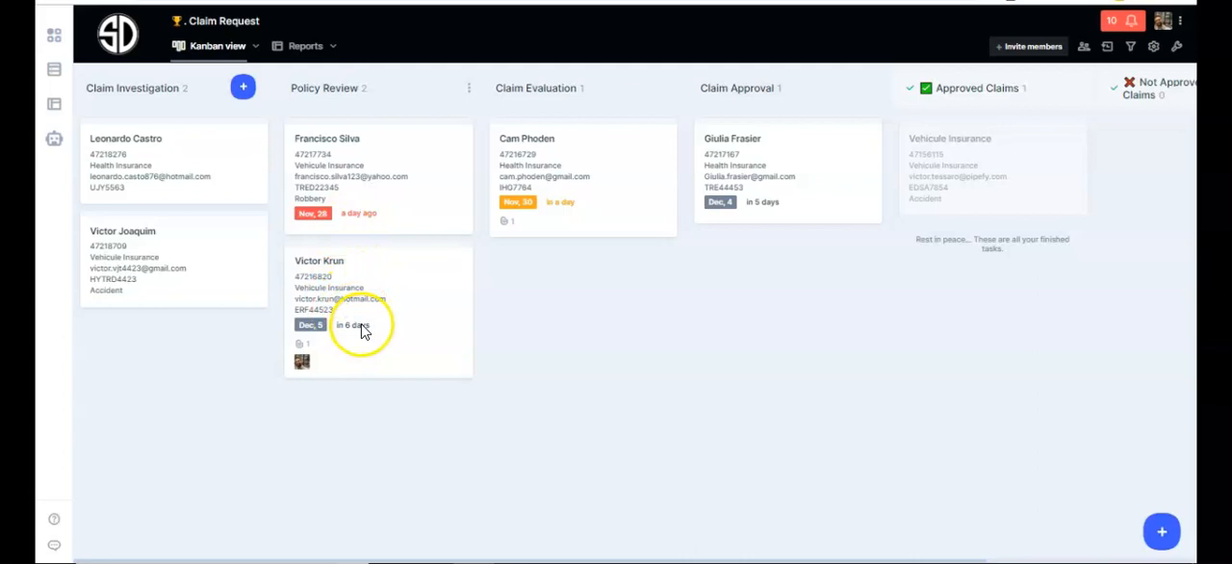
Open the moved card in Policy Review and examine its to-do checklist, dossie fields, initial form and phase history.
click(373, 296)
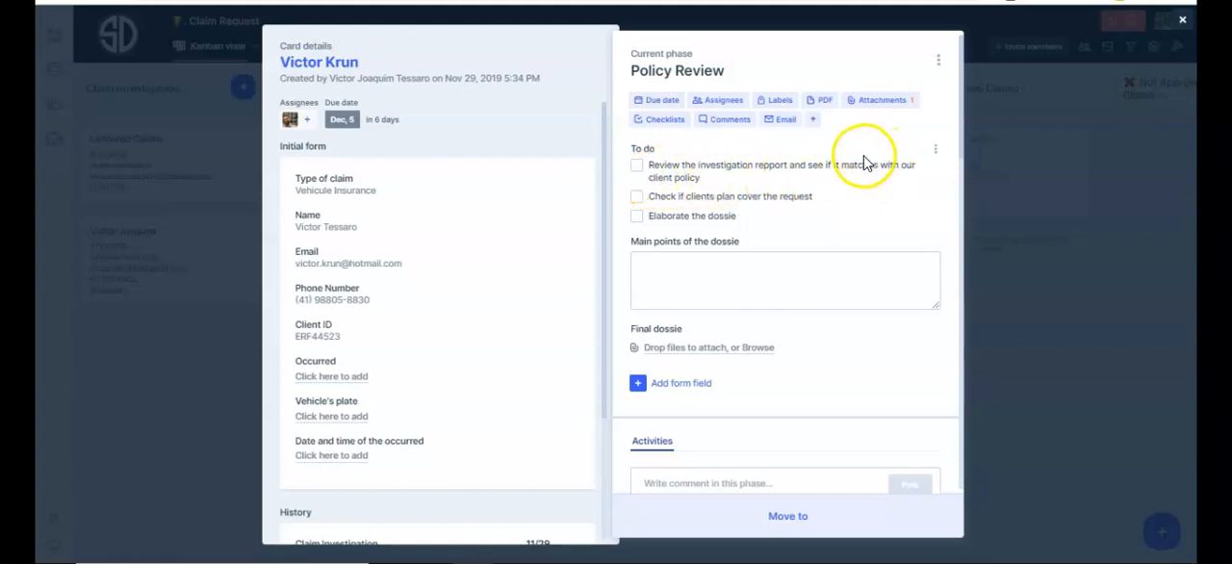
click(730, 259)
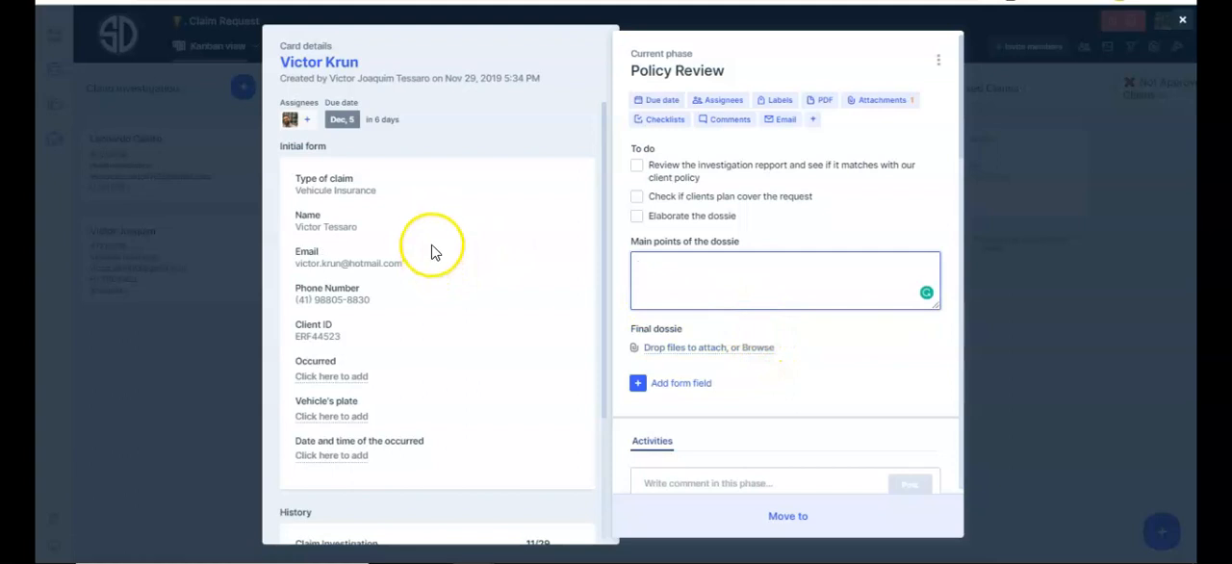
scroll(432, 253, down, 3)
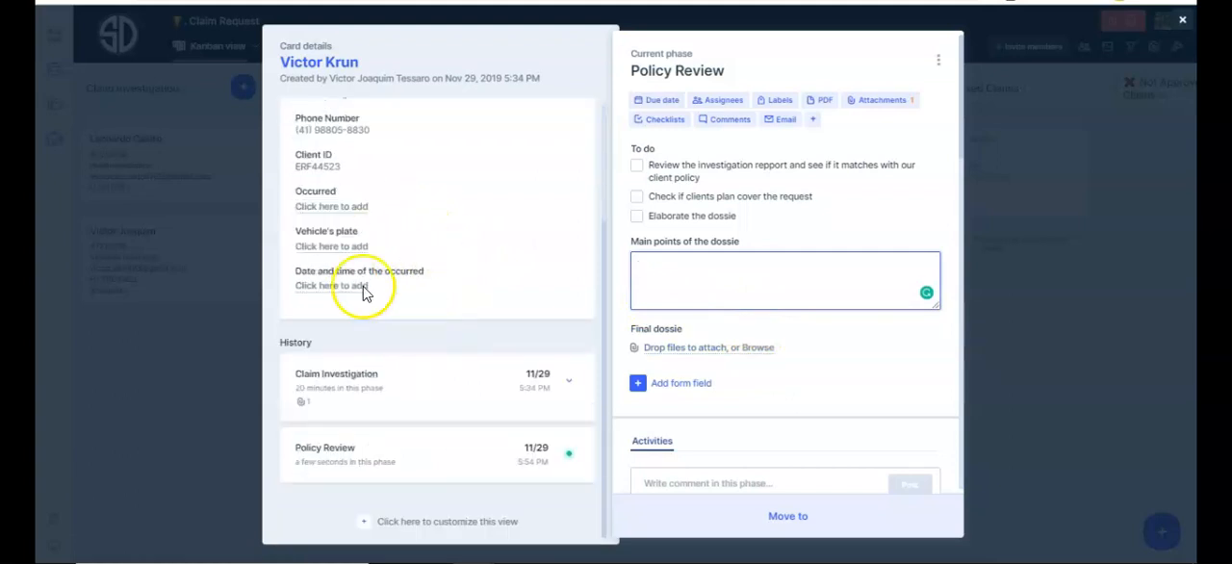
Move the card from Policy Review to the Claim Evaluation phase and return to the board.
click(781, 514)
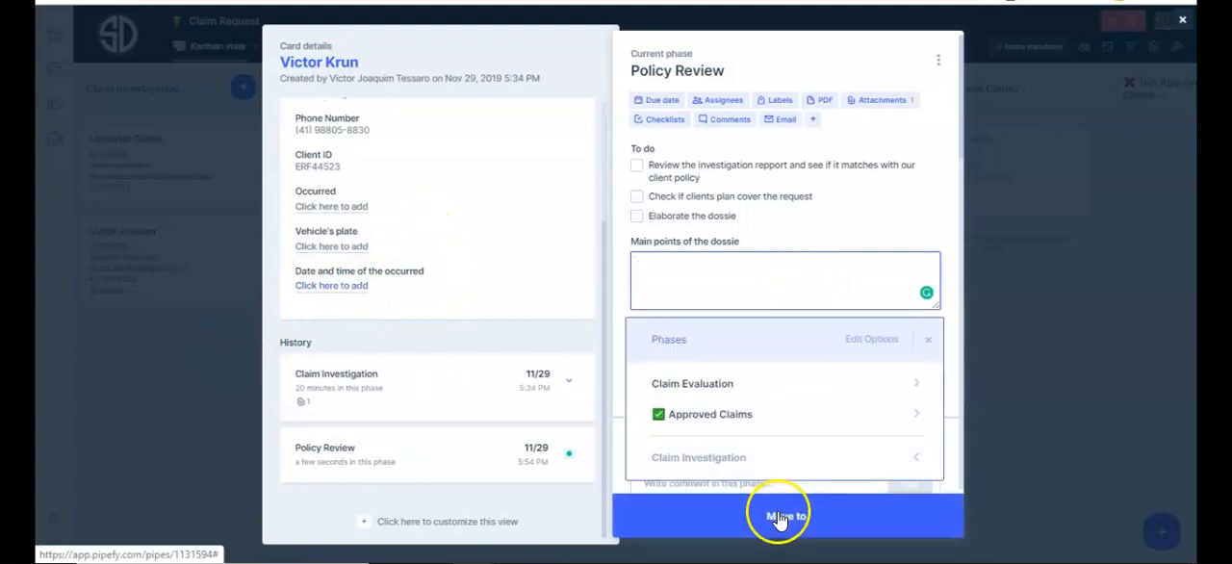
click(720, 385)
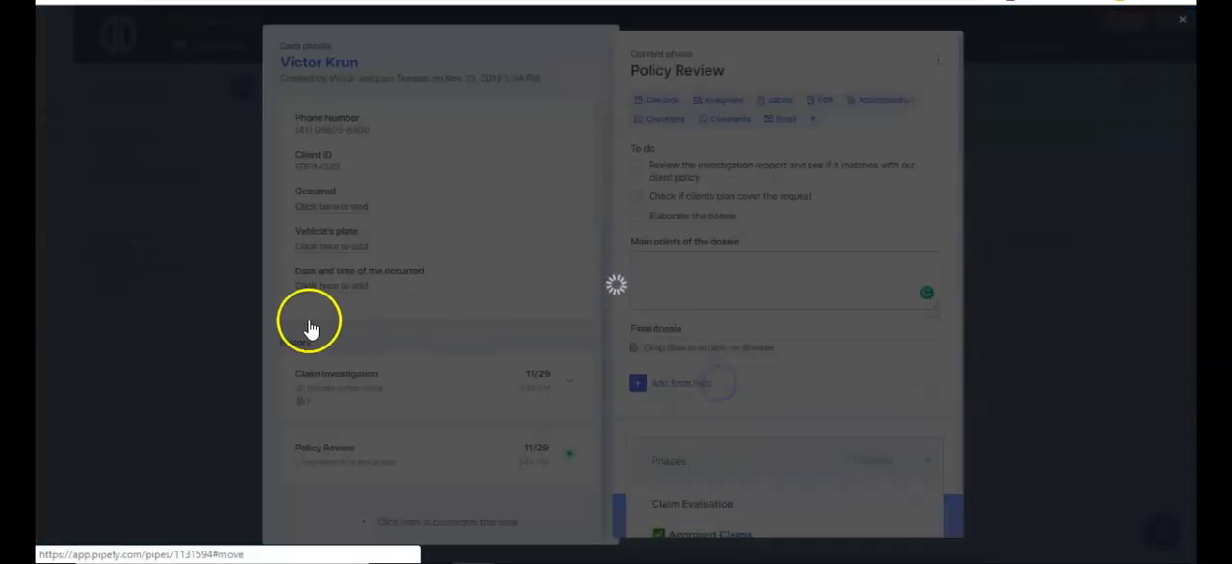
click(231, 339)
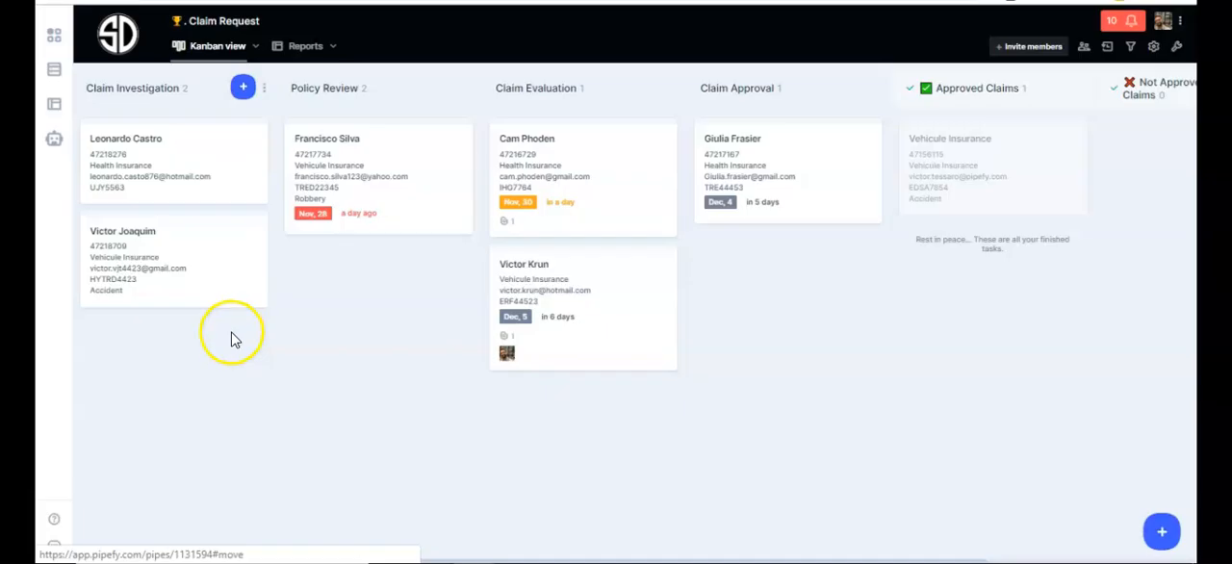
Open the card in Claim Evaluation, look over its necessities and estimate fields, and move it to Claim Approval.
click(593, 304)
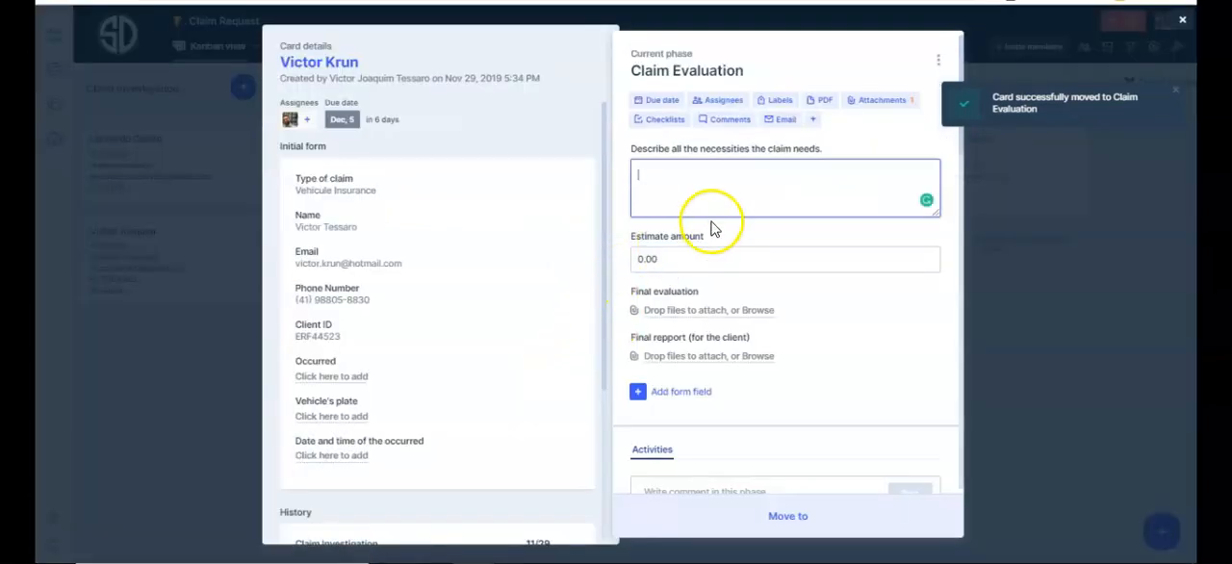
click(694, 263)
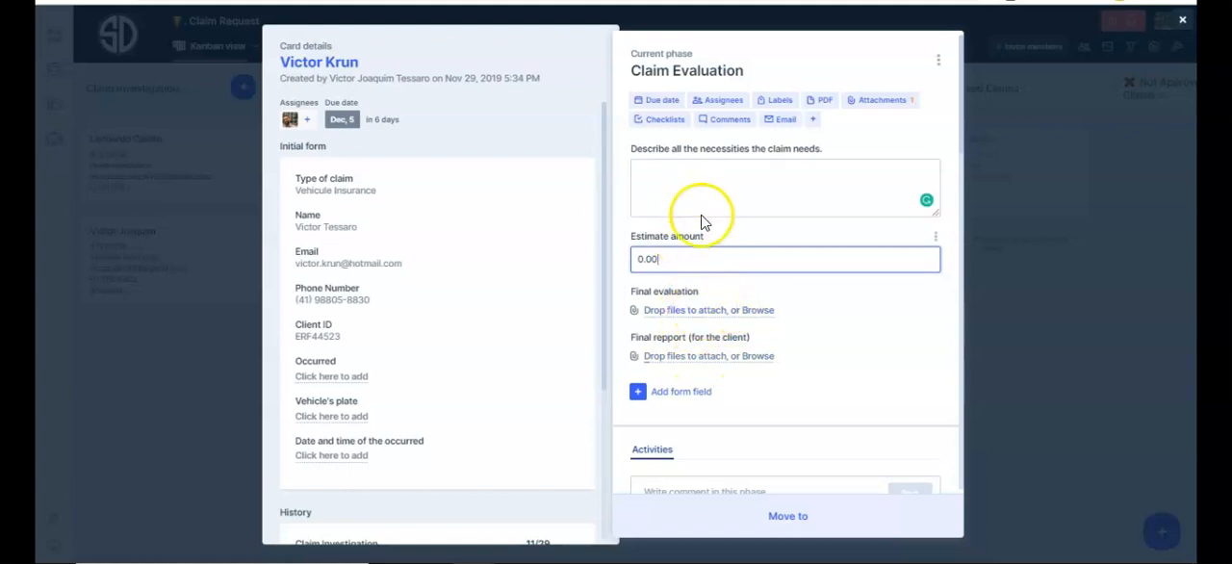
mouse_move(783, 512)
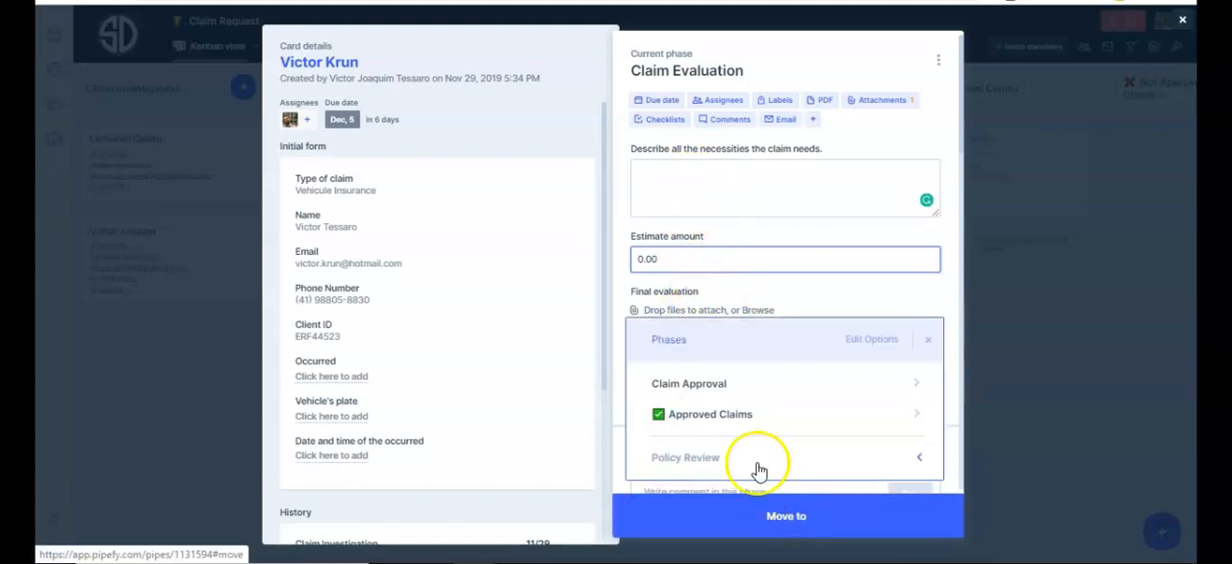
click(725, 385)
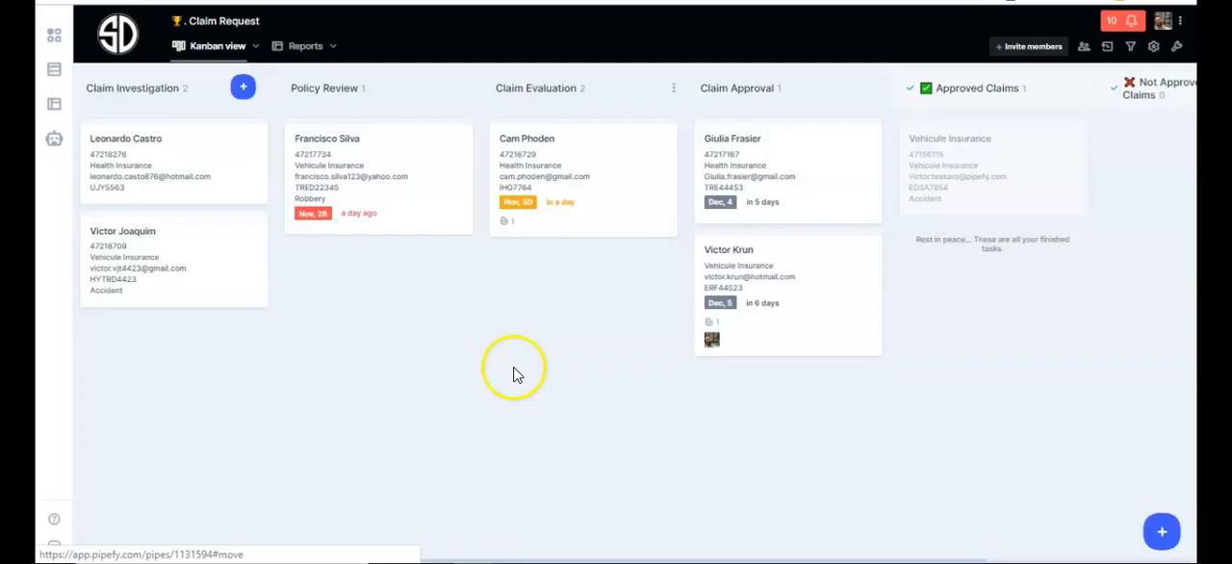
Open the card in Claim Approval and check who can be assigned responsibility for the approval, without assigning anyone.
click(808, 288)
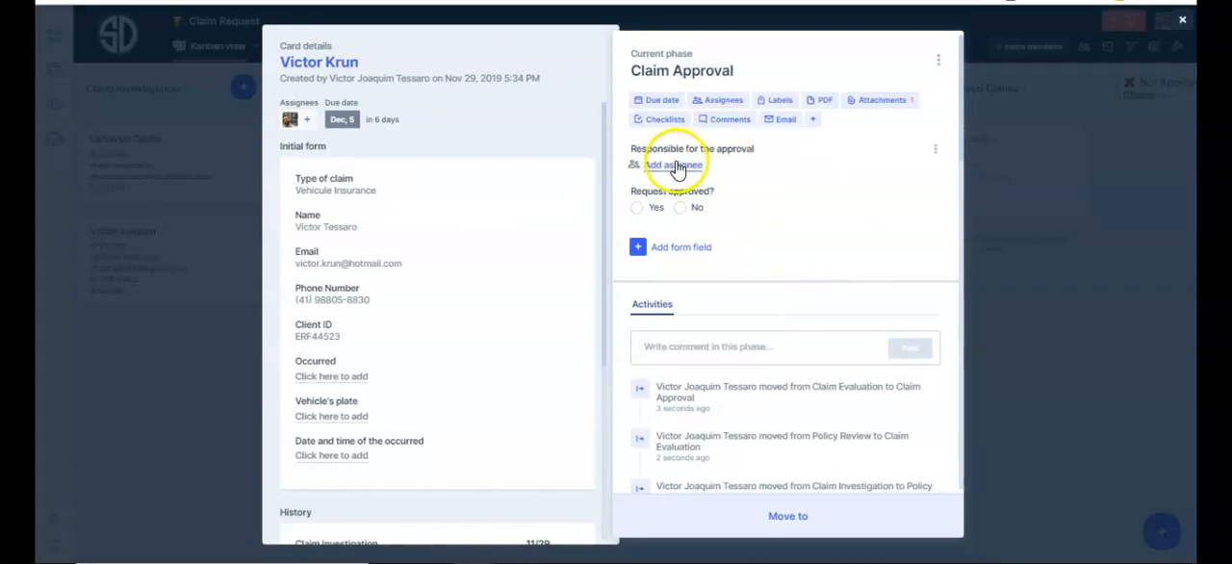
click(672, 168)
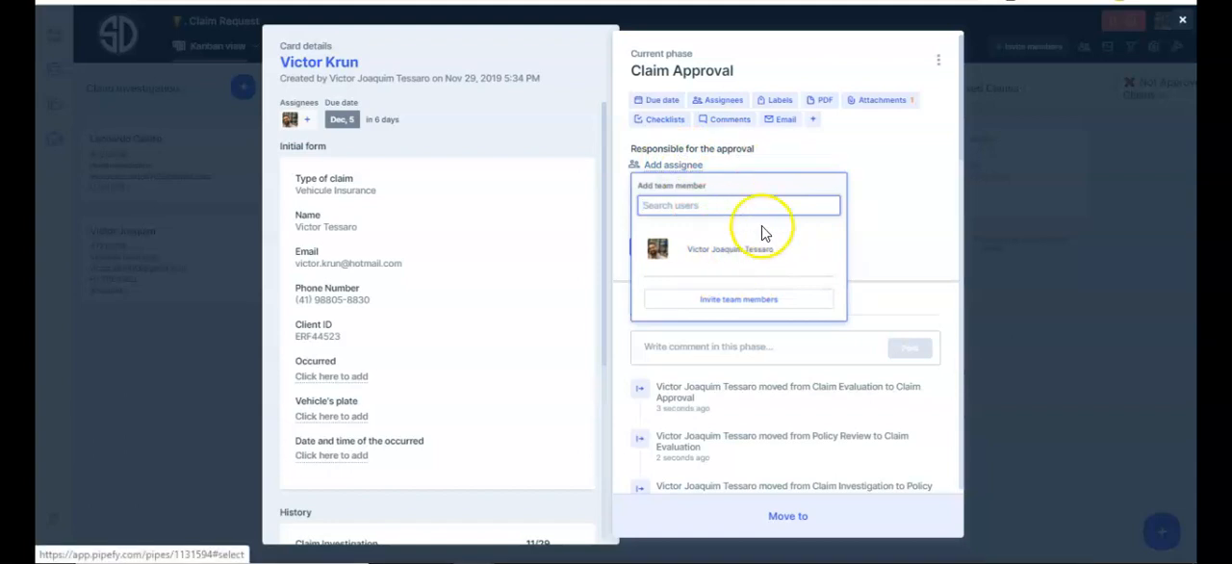
click(849, 140)
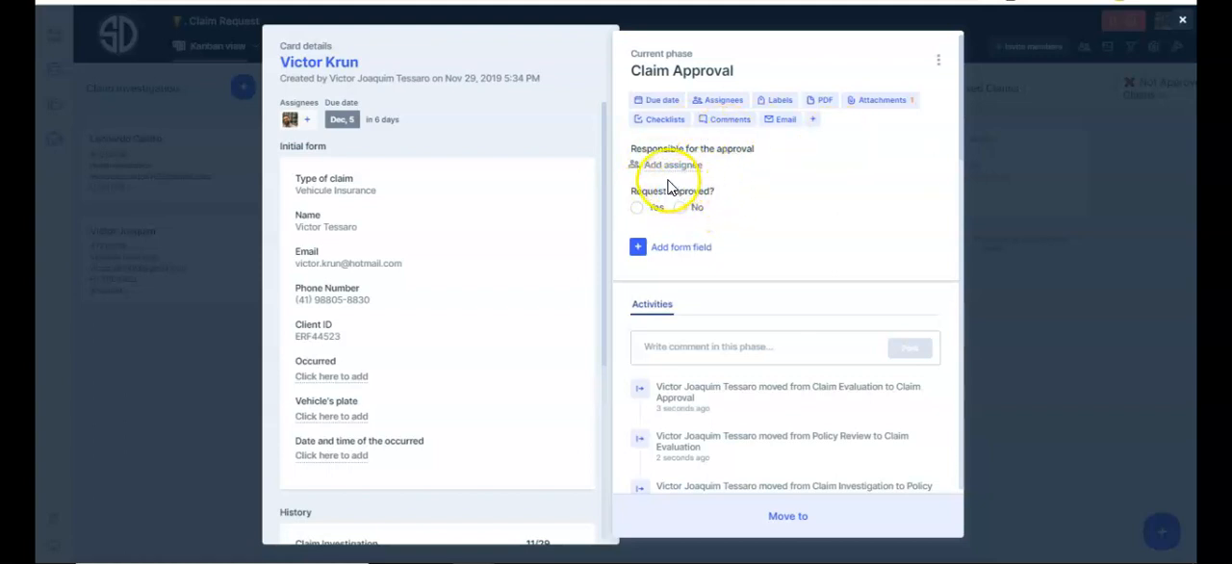
Try the Yes and No answers to the request approval question, checking the destination phases and the conditional Why field.
click(838, 517)
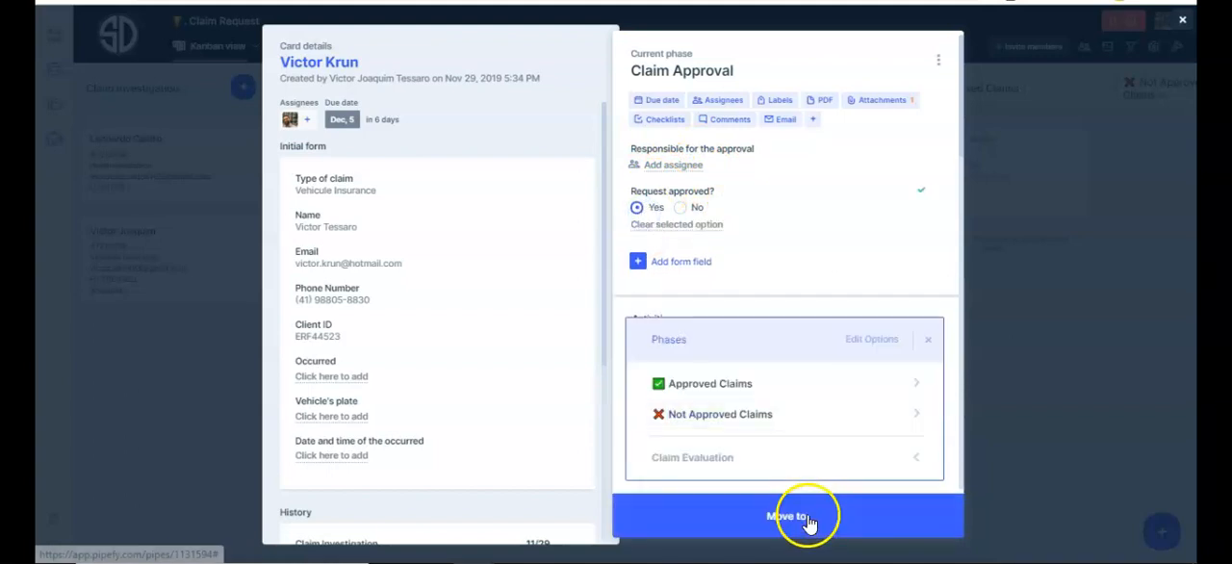
click(685, 207)
click(679, 207)
click(767, 514)
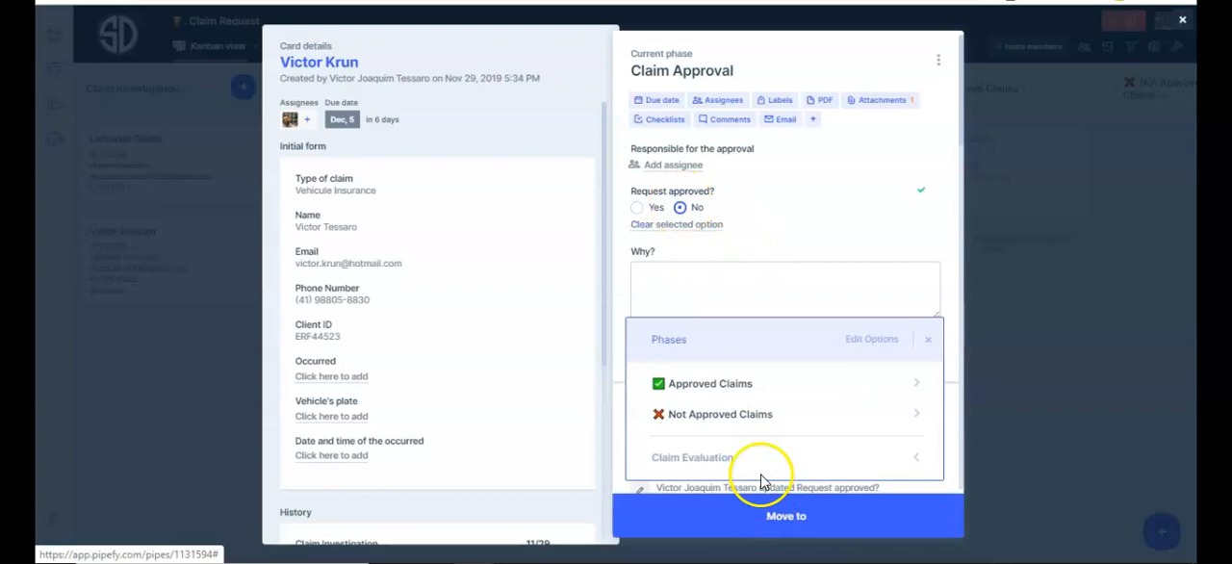
click(746, 279)
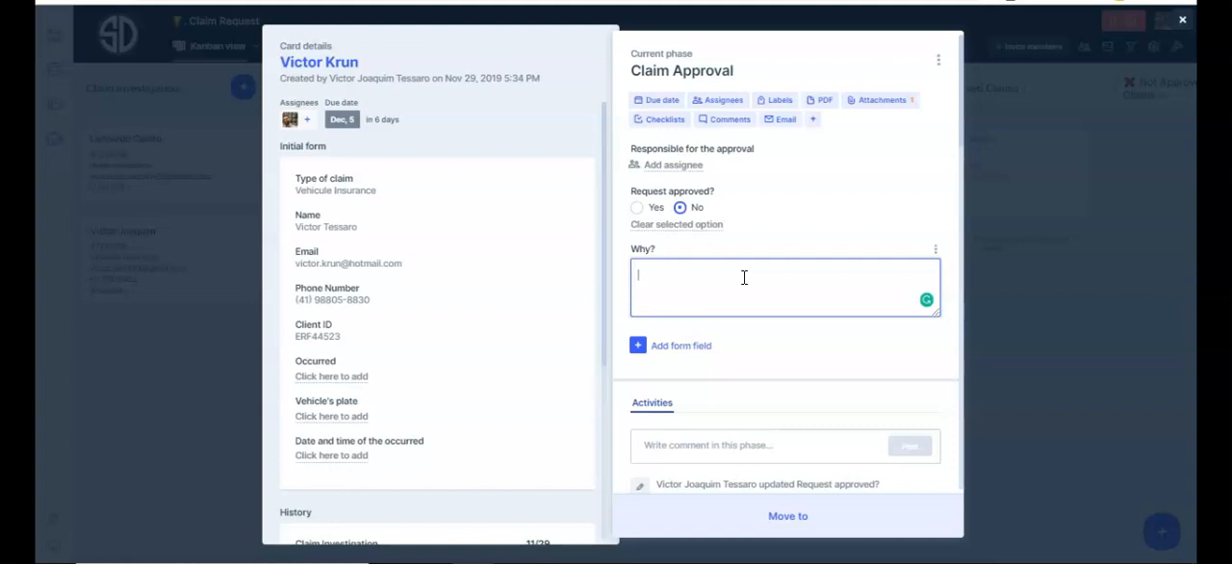
click(1053, 393)
click(808, 270)
Set the request approval answer to Yes and move the card to the Approved Claims phase.
click(642, 212)
click(795, 510)
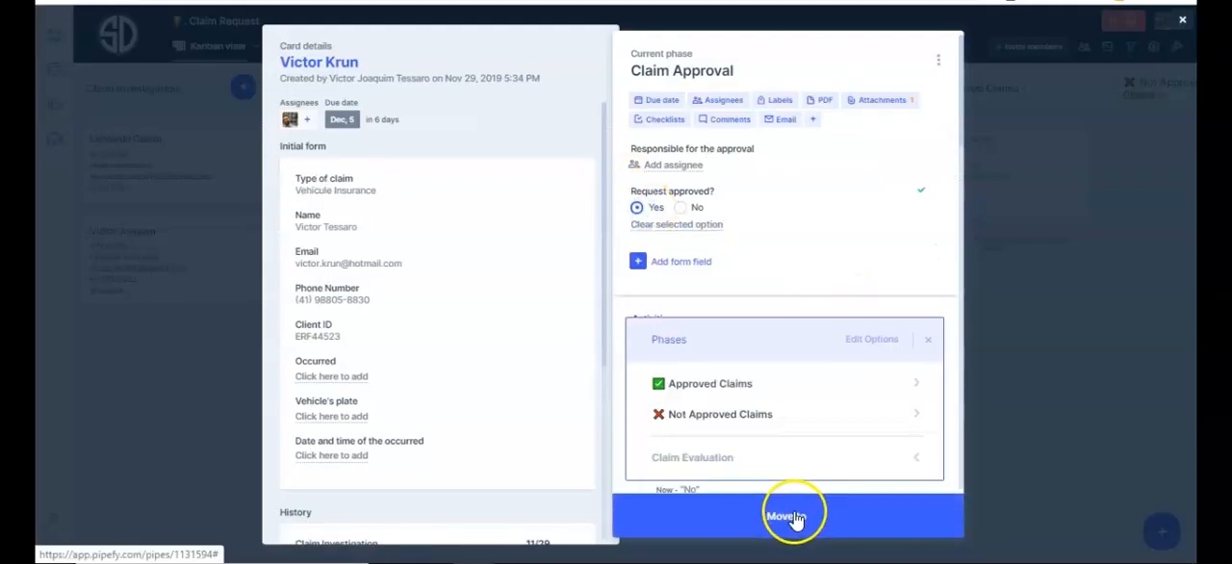
click(743, 385)
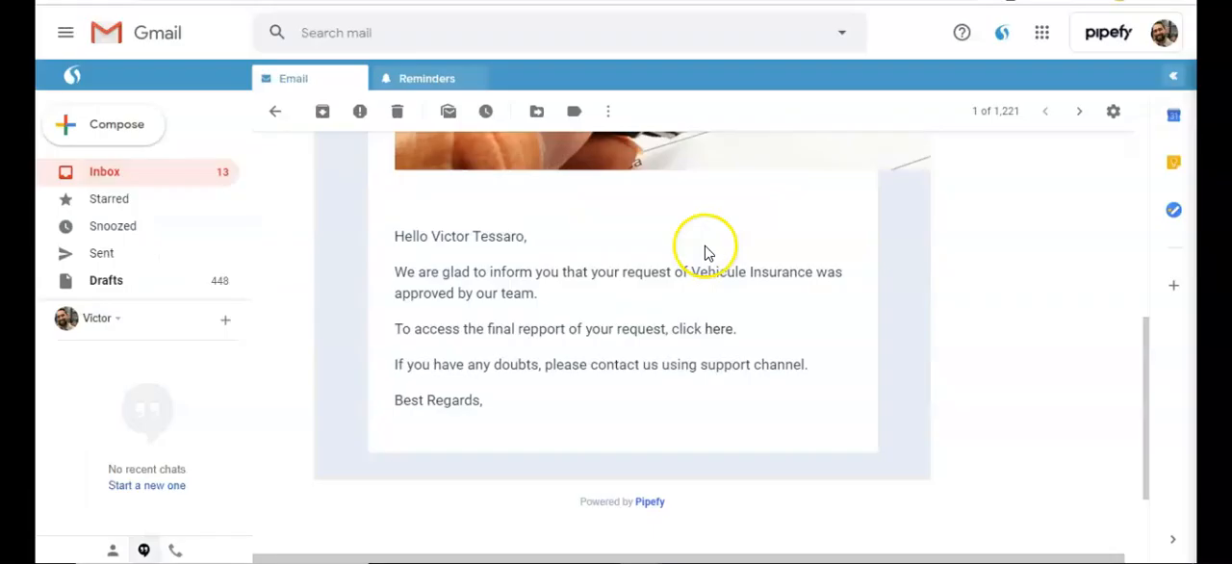
Switch to Gmail and read the automatic email informing the client that the vehicle insurance request was approved.
scroll(703, 252, up, 3)
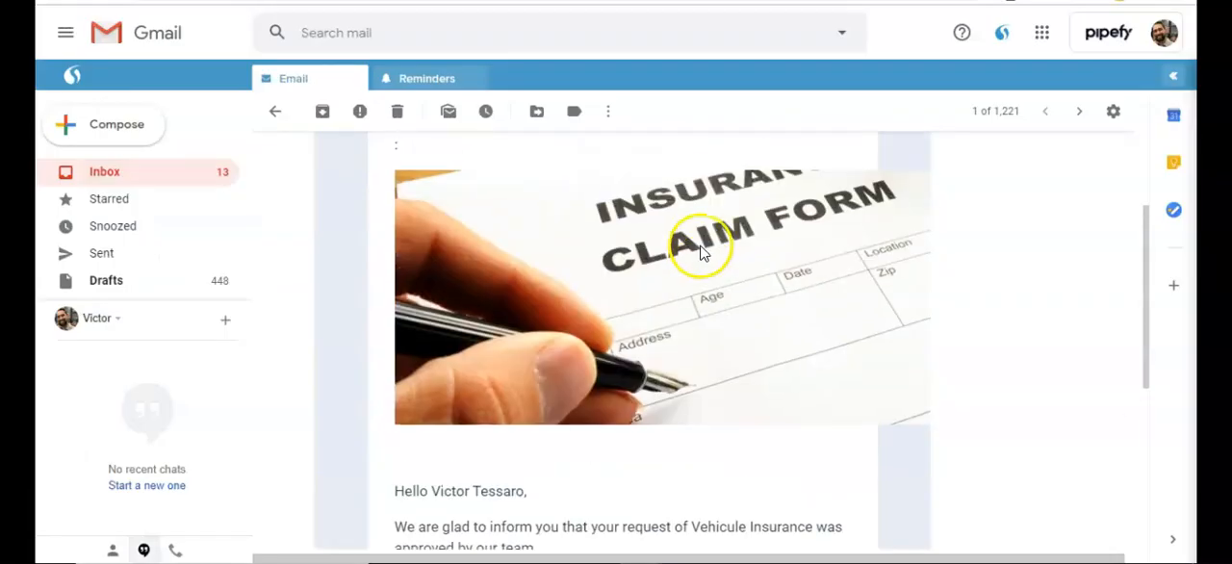
scroll(702, 252, down, 5)
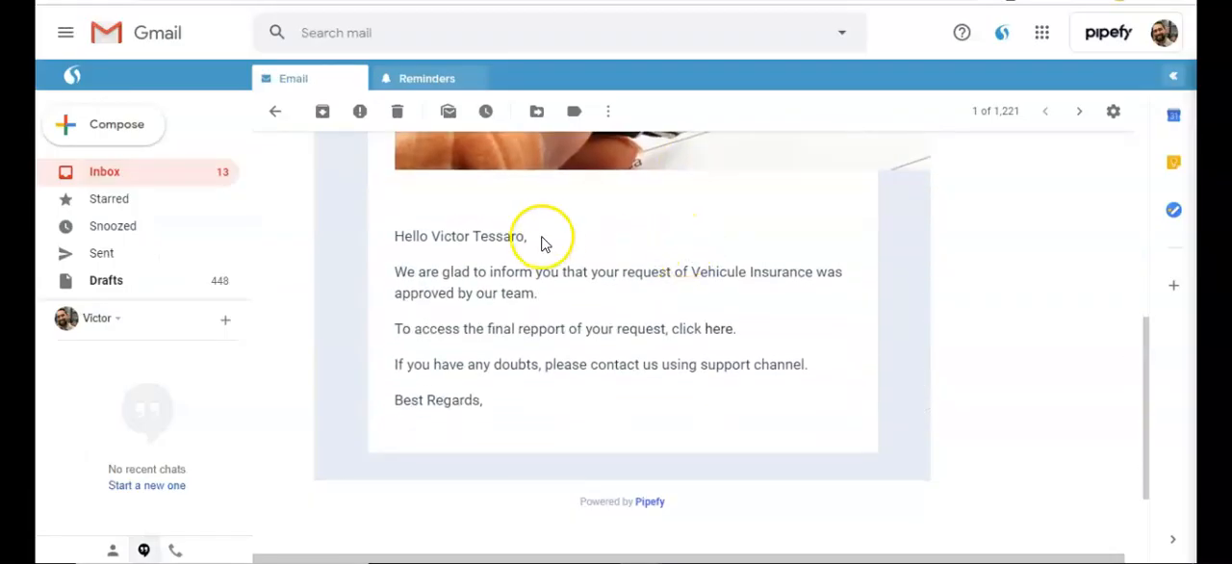